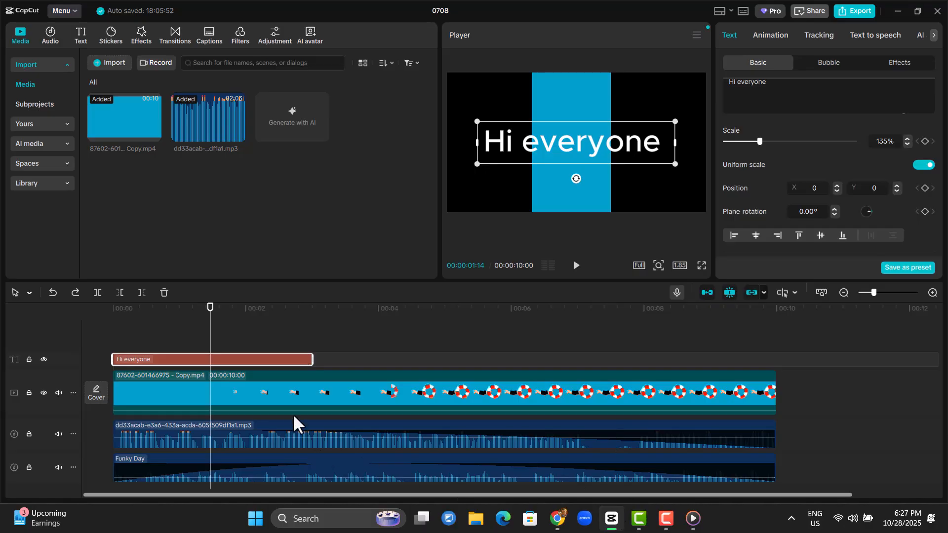
# Add a scale keyframe to the "Hi everyone" text at 00:00:00:18, keeping the scale at 135%.
pyautogui.moveTo(213, 321); pyautogui.dragTo(200, 360)
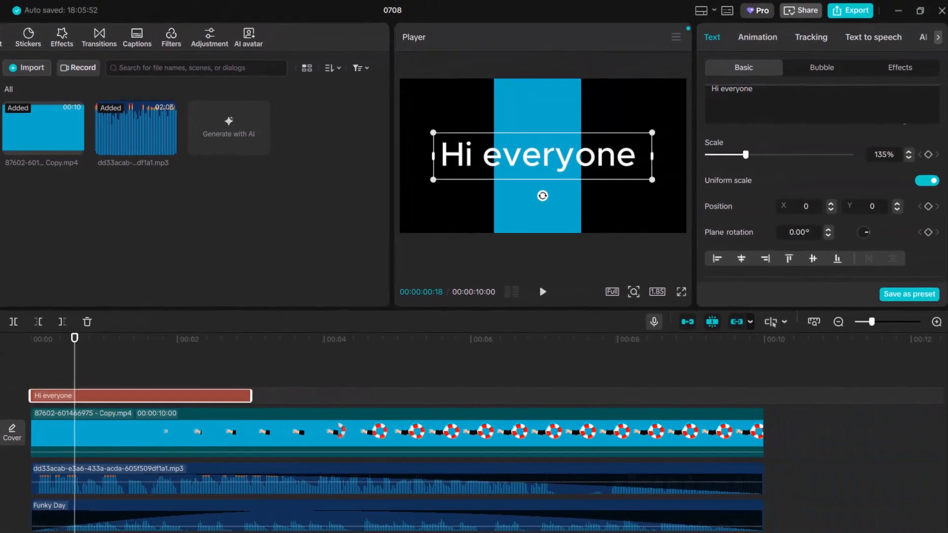
pyautogui.scroll(-5, 773, 148)
pyautogui.scroll(2, 772, 163)
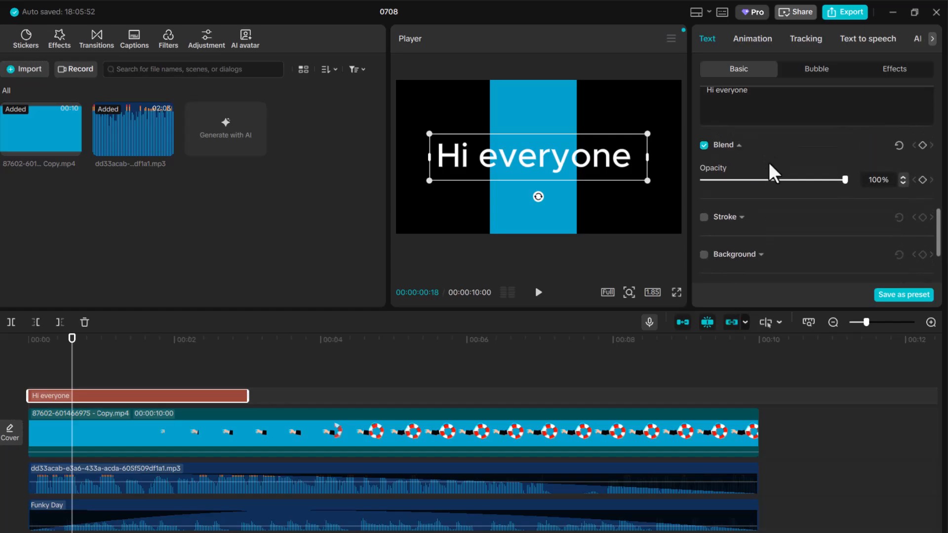
pyautogui.scroll(-2, 739, 192)
pyautogui.scroll(5, 740, 193)
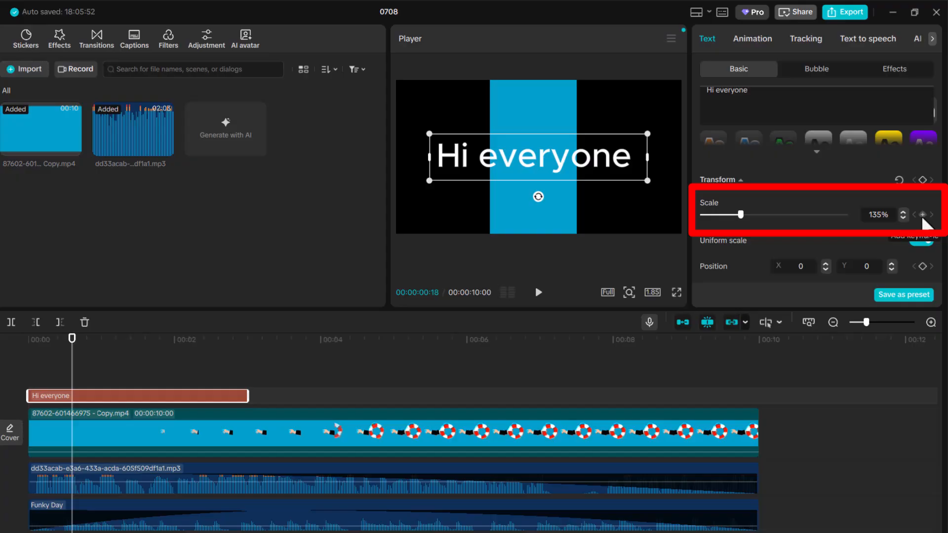
pyautogui.click(921, 215)
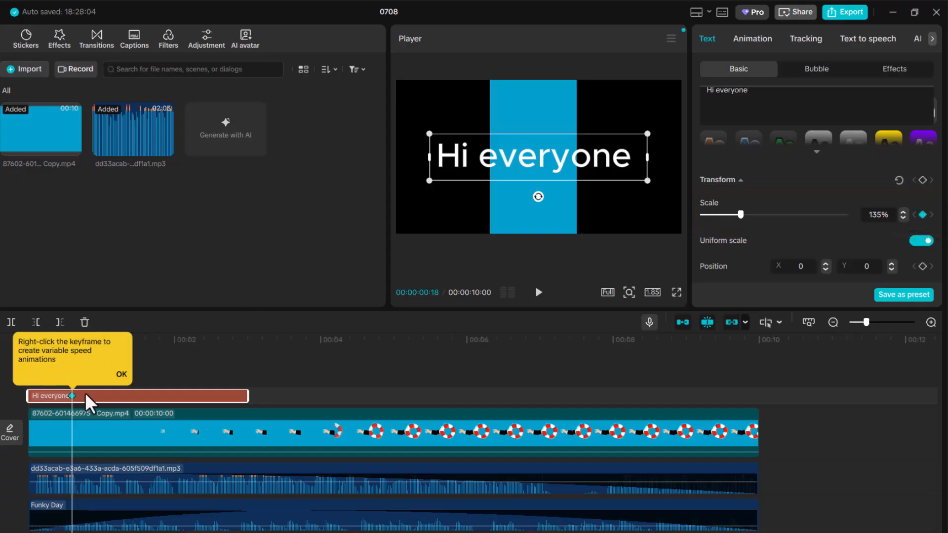
# Add a second scale keyframe to the text at 00:00:01:24 and lengthen the text clip to about 3.6 seconds.
pyautogui.click(165, 351)
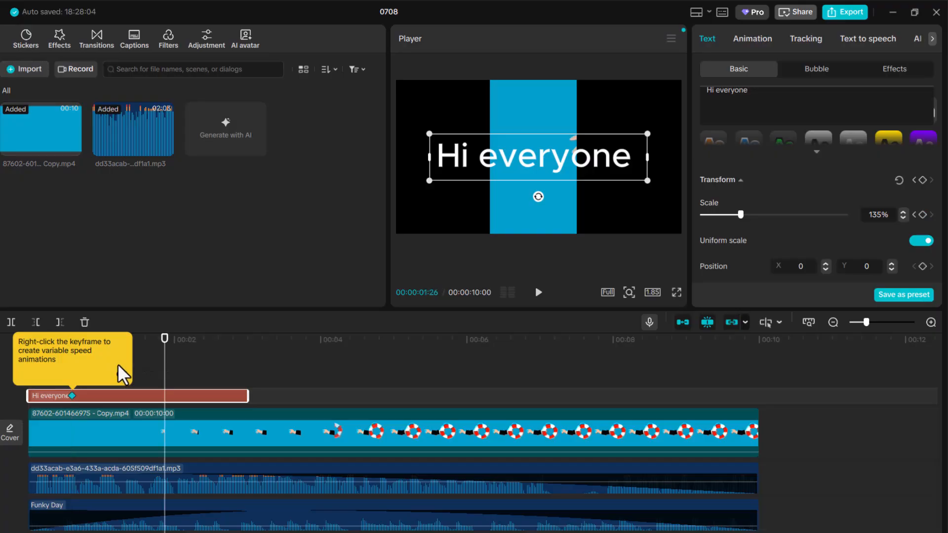
pyautogui.click(122, 375)
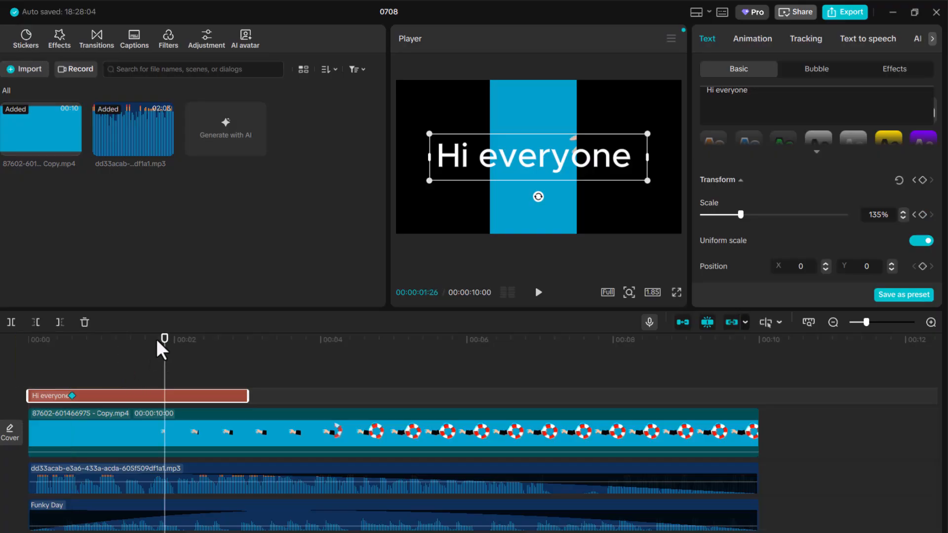
pyautogui.moveTo(164, 354); pyautogui.dragTo(160, 355)
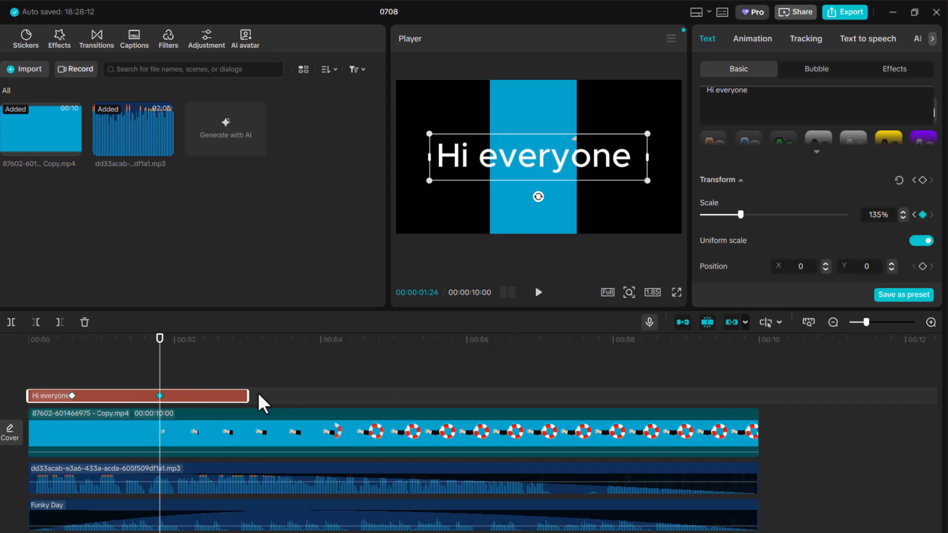
pyautogui.moveTo(248, 396); pyautogui.dragTo(295, 395)
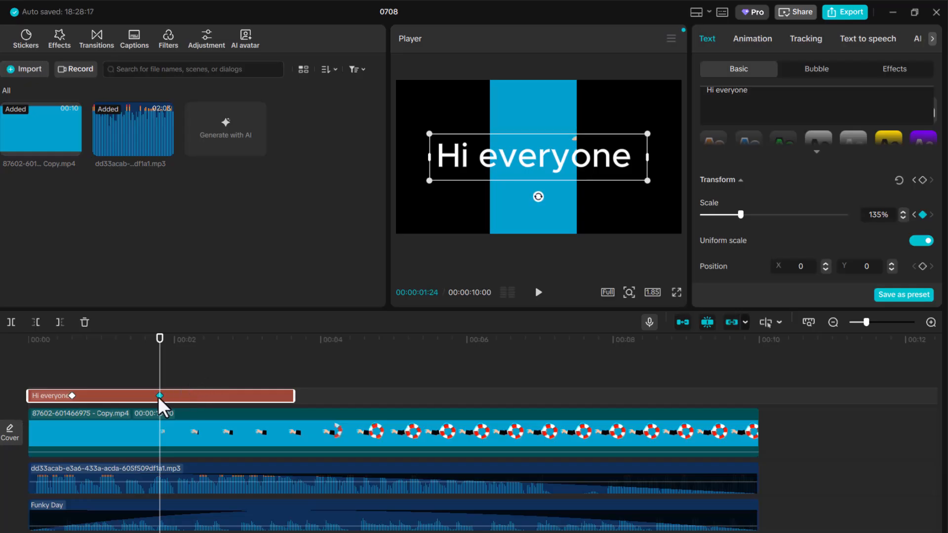
# Set the second text keyframe's scale to 190% and move that keyframe to 00:00:02:06.
pyautogui.moveTo(740, 215); pyautogui.dragTo(756, 216)
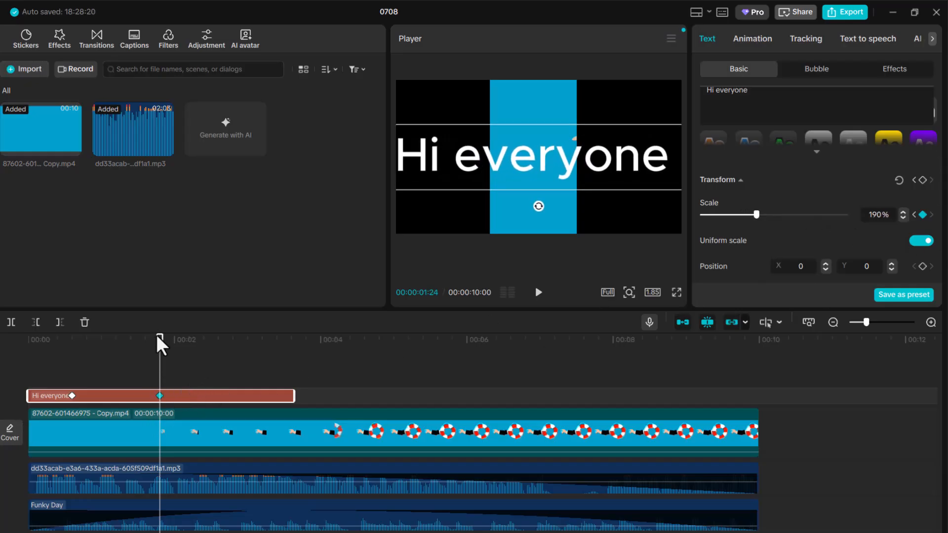
pyautogui.moveTo(152, 355); pyautogui.dragTo(190, 402)
pyautogui.moveTo(163, 348); pyautogui.dragTo(187, 380)
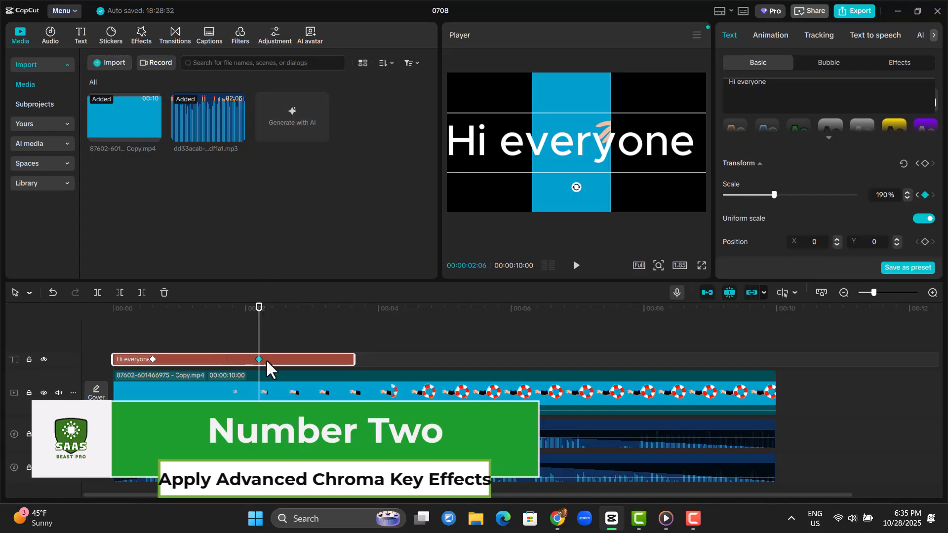
# Delete both scale keyframes from the "Hi everyone" text clip.
pyautogui.press('Delete')
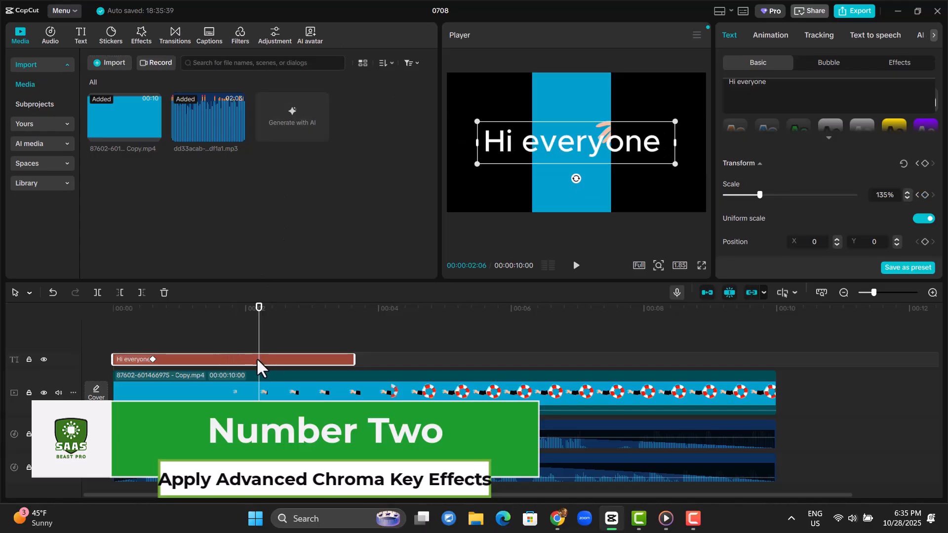
pyautogui.click(152, 357)
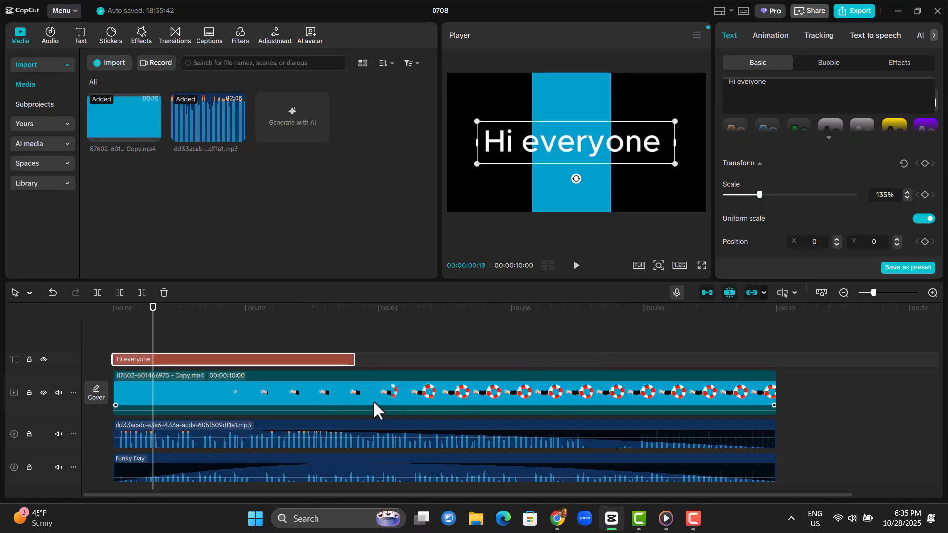
# Key out the video clip's blue background with Chroma key, sampling the blue in the preview and setting intensity to 11.
pyautogui.click(307, 398)
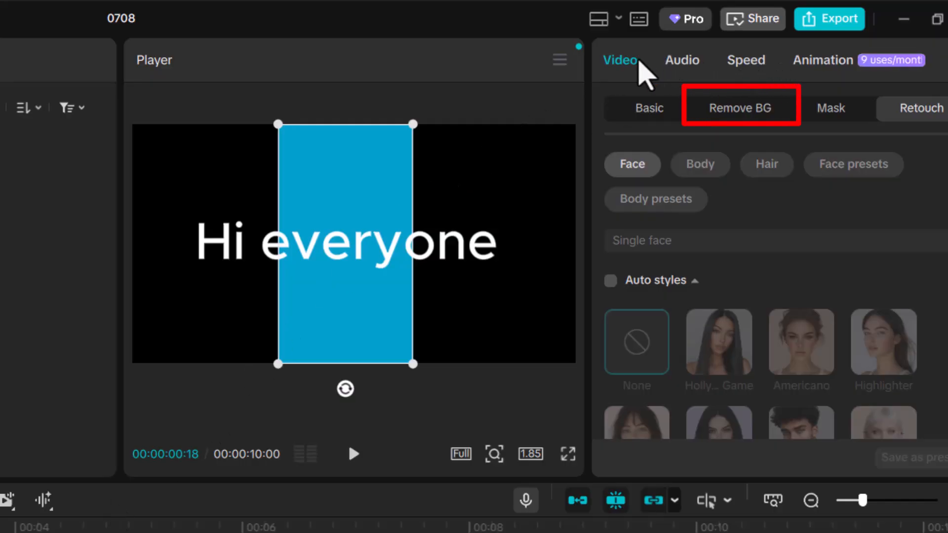
pyautogui.click(741, 110)
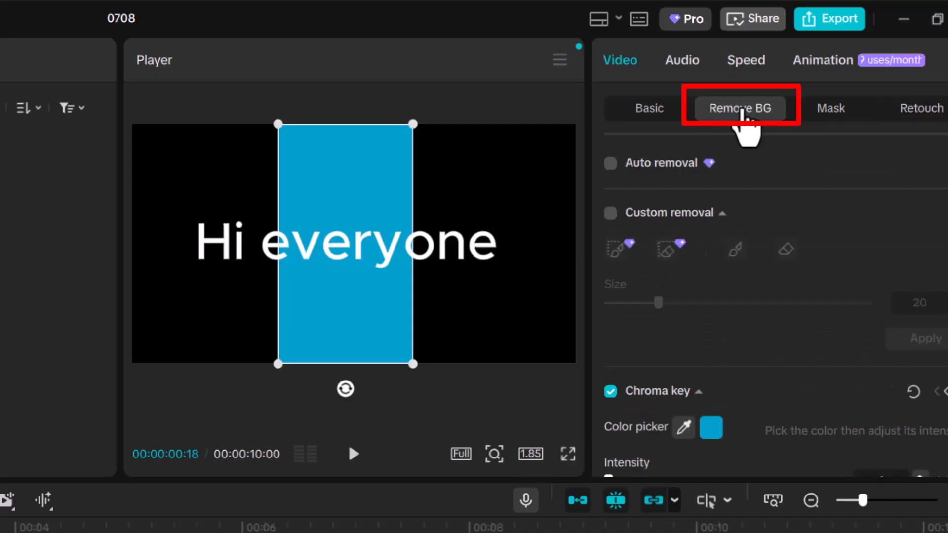
pyautogui.scroll(-3, 745, 301)
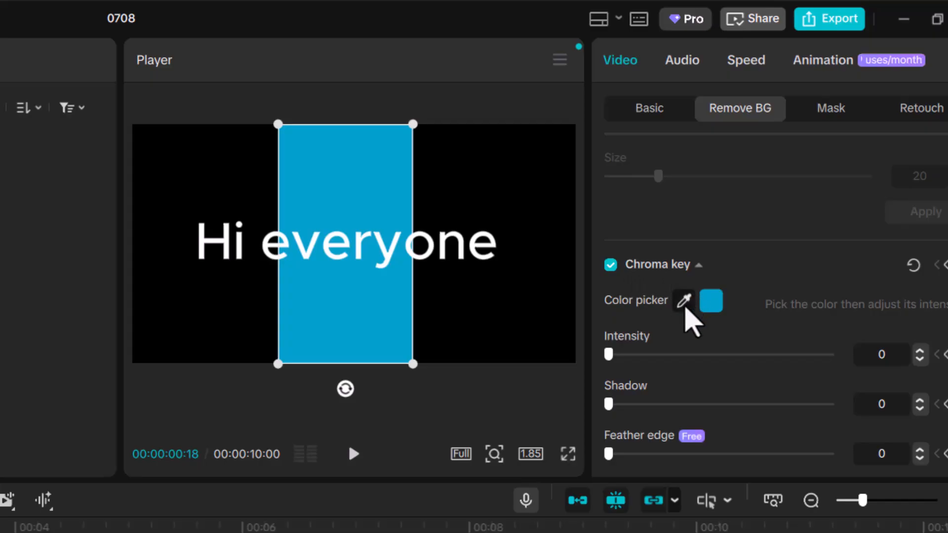
pyautogui.click(683, 300)
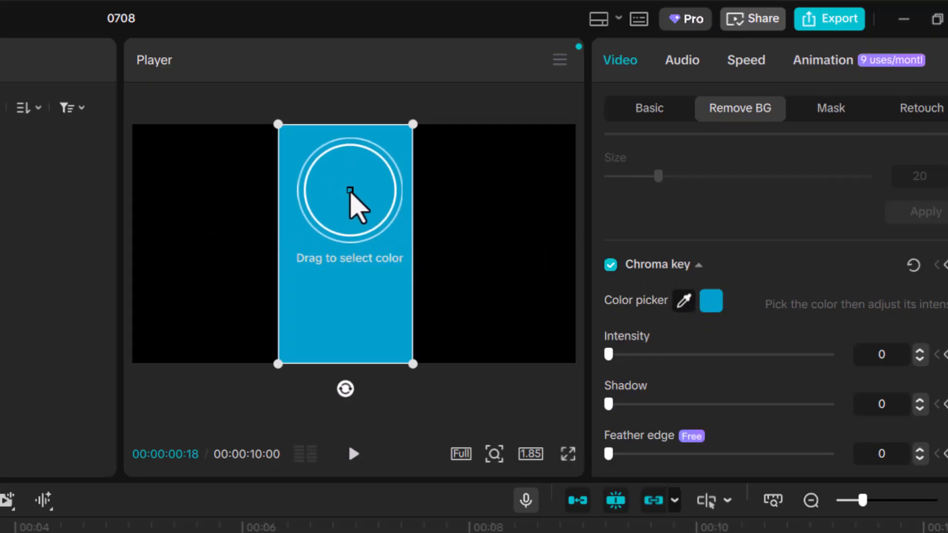
pyautogui.click(356, 205)
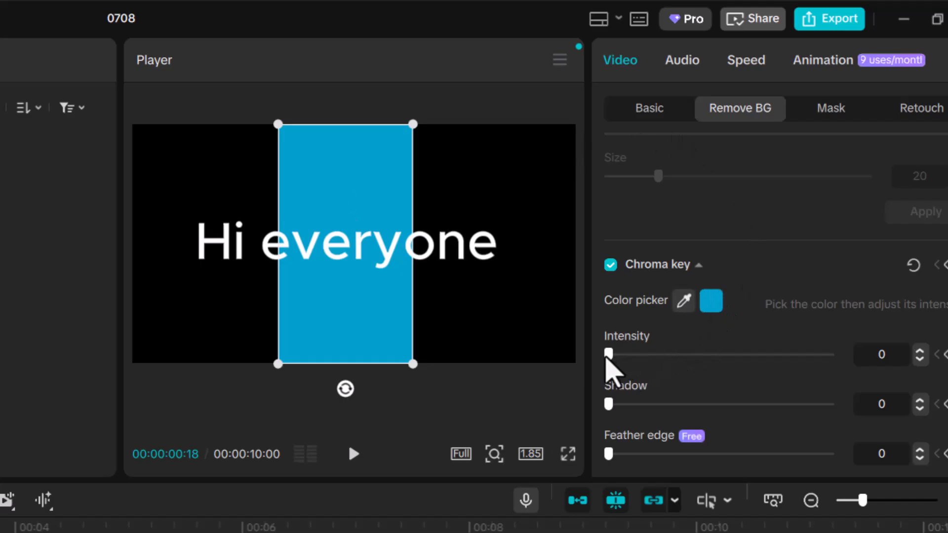
pyautogui.moveTo(612, 355); pyautogui.dragTo(632, 354)
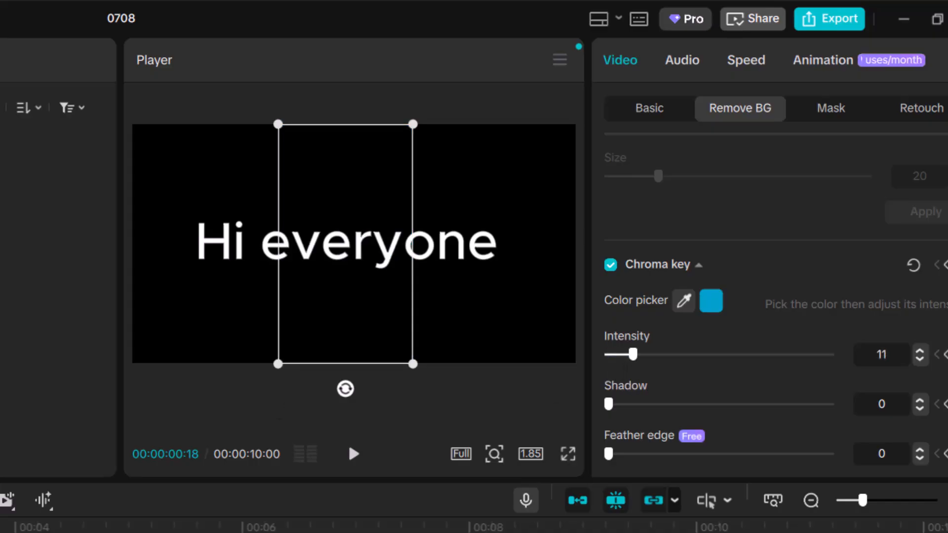
# Move the playhead to 00:00:06:10 and set the chroma key's shadow to 100 and feather edge to 77.
pyautogui.moveTo(0, 525); pyautogui.dragTo(280, 525)
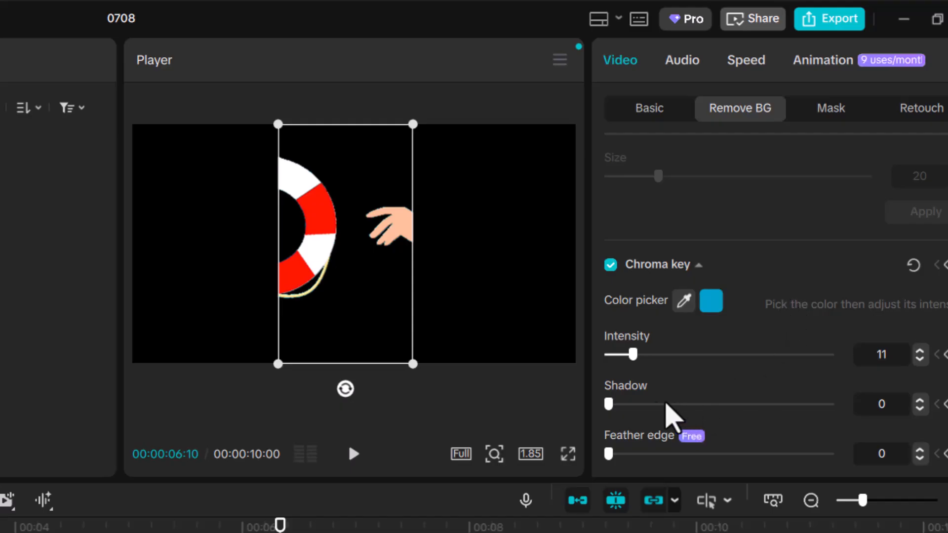
pyautogui.moveTo(610, 404); pyautogui.dragTo(865, 408)
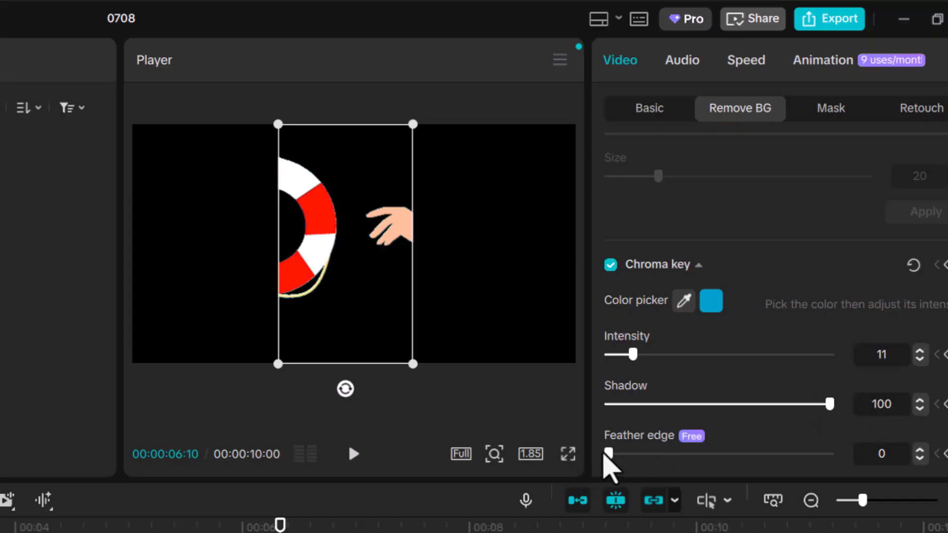
pyautogui.moveTo(608, 453); pyautogui.dragTo(778, 454)
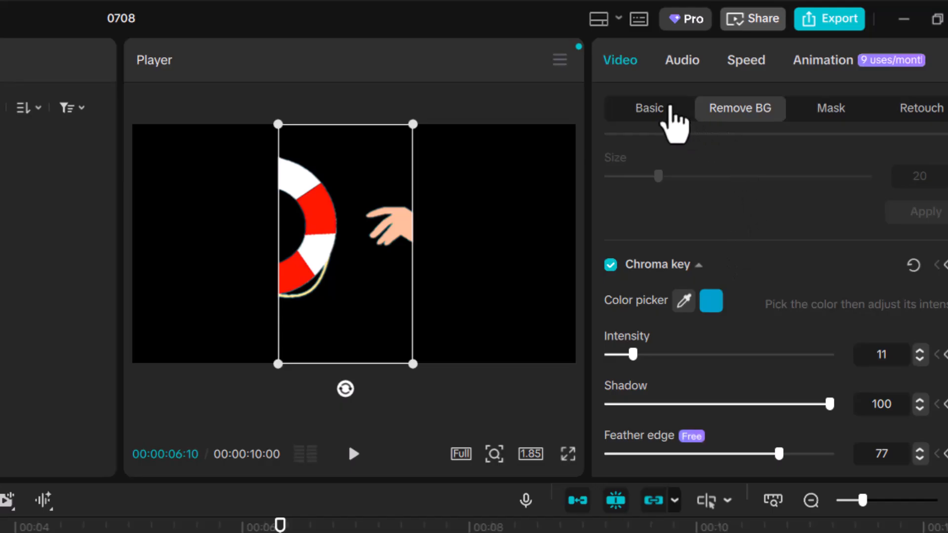
# Enable a pattern canvas behind the clip, try the orange sunburst and bunny patterns, and choose the daisy pattern.
pyautogui.click(670, 108)
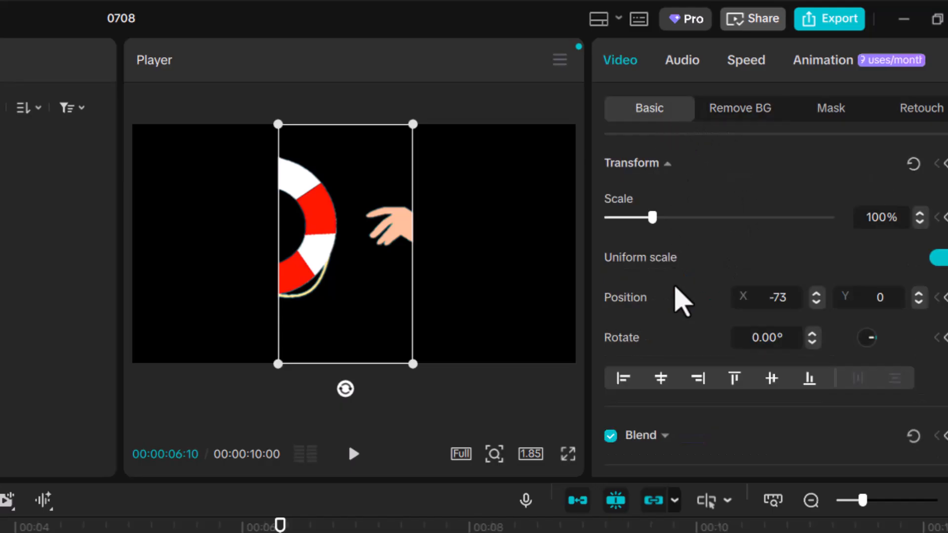
pyautogui.scroll(-10, 681, 360)
pyautogui.scroll(-8, 688, 365)
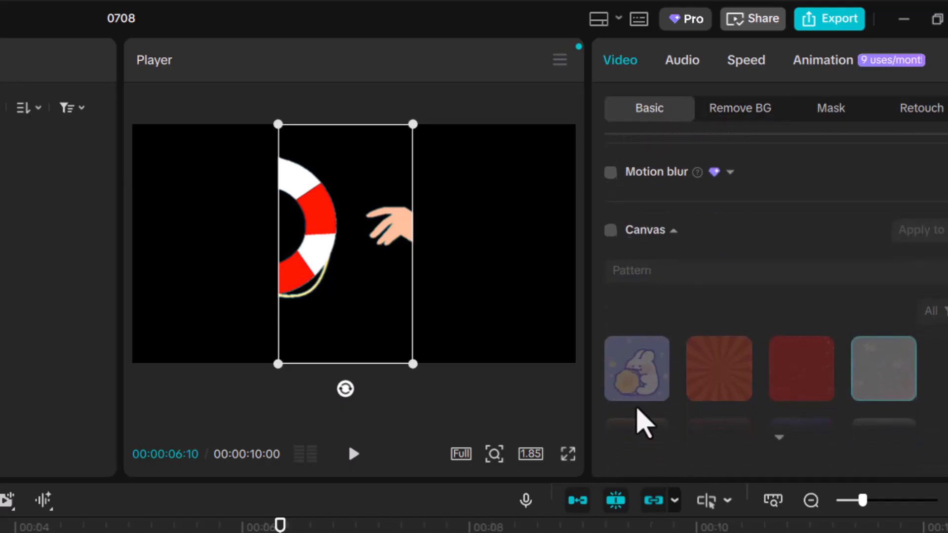
pyautogui.click(611, 229)
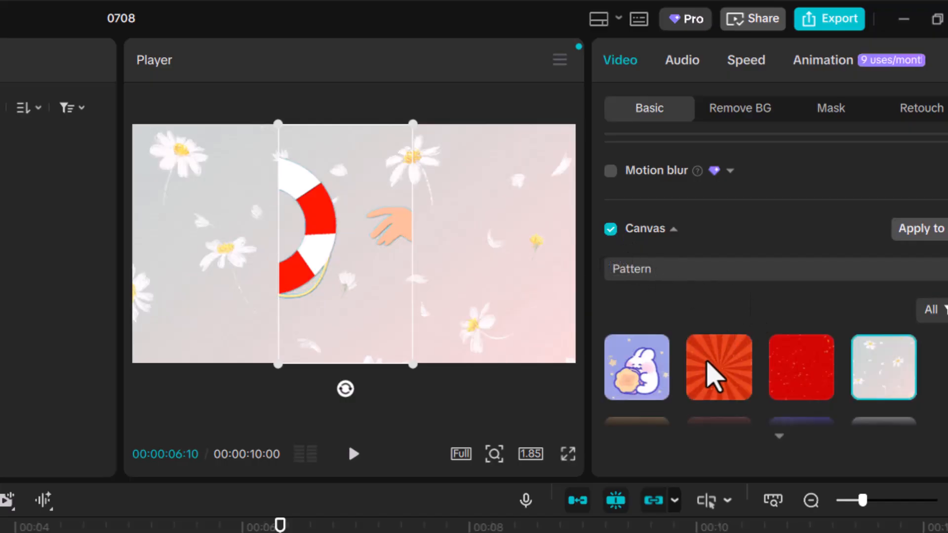
pyautogui.click(710, 374)
pyautogui.click(645, 379)
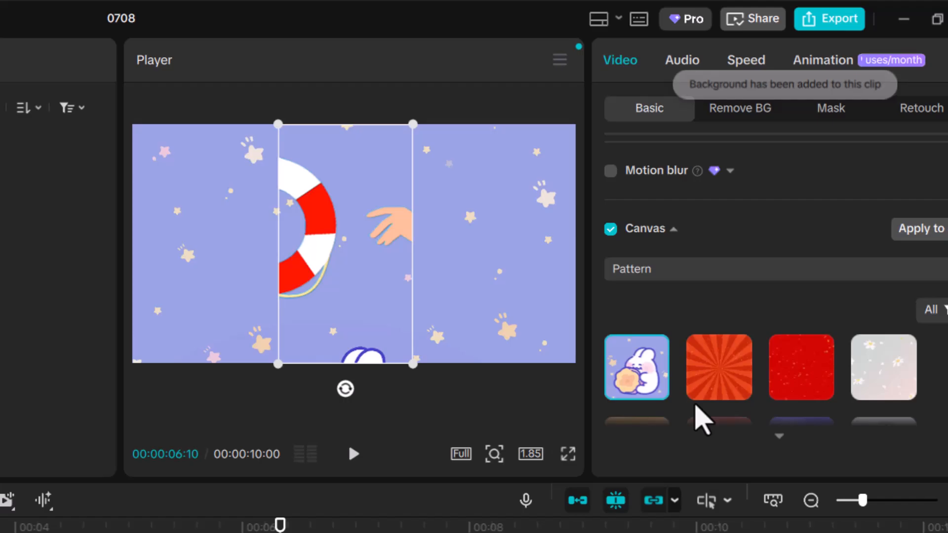
pyautogui.click(873, 363)
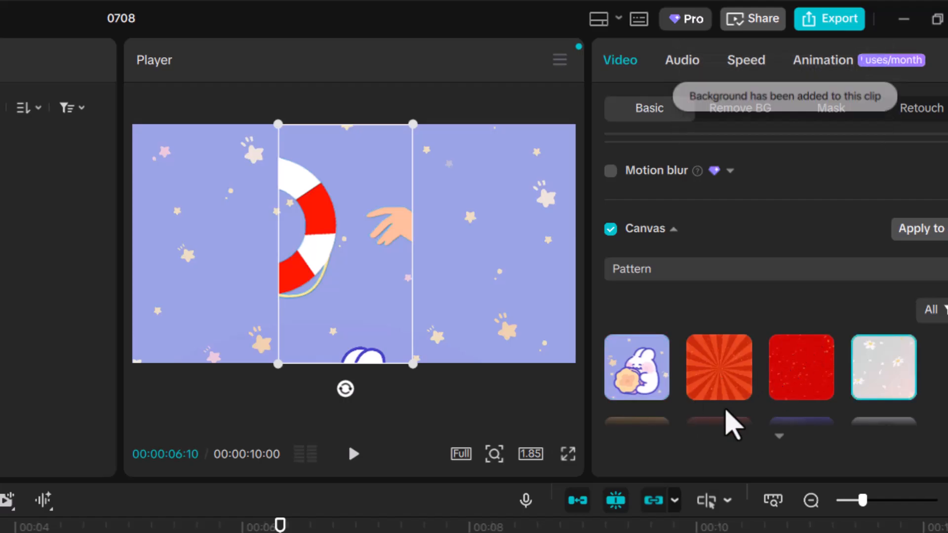
pyautogui.moveTo(284, 519); pyautogui.dragTo(465, 525)
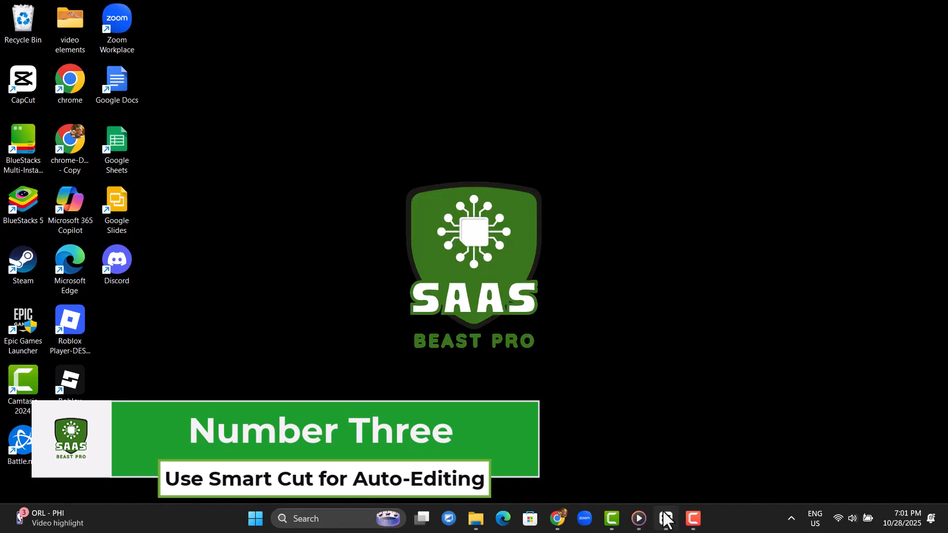
# Switch to CapCut and apply Split scenes to the "2328. How To Log Off Pinterest.mp4" clip on the timeline.
pyautogui.click(664, 517)
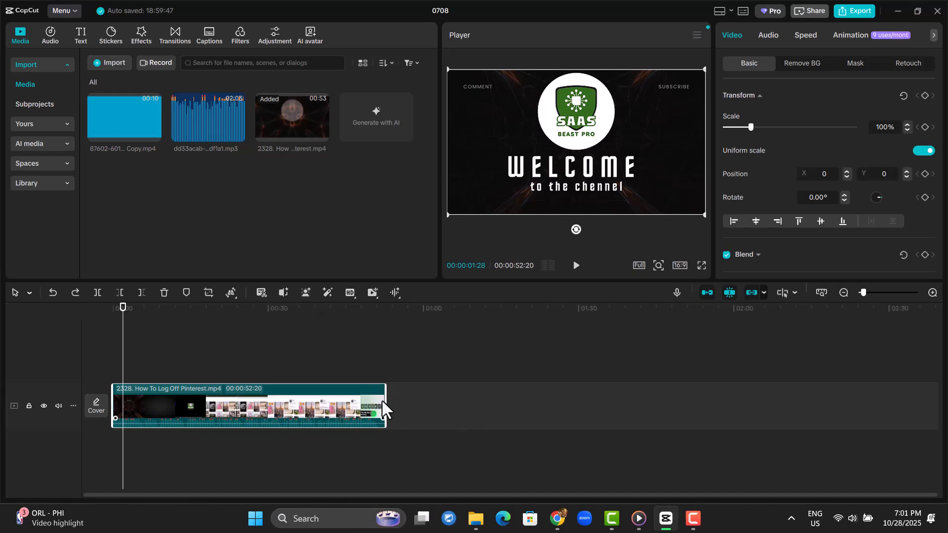
pyautogui.moveTo(385, 408); pyautogui.dragTo(466, 407)
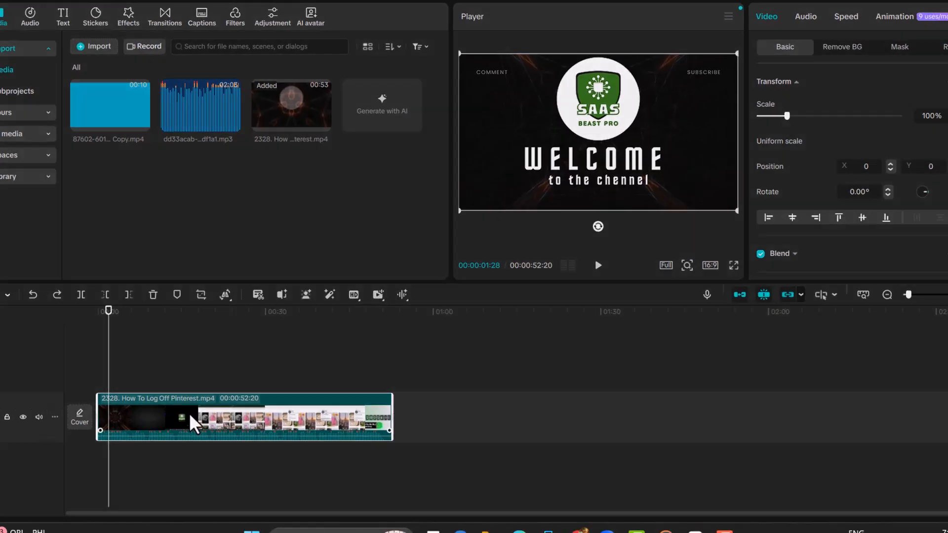
pyautogui.rightClick(200, 405)
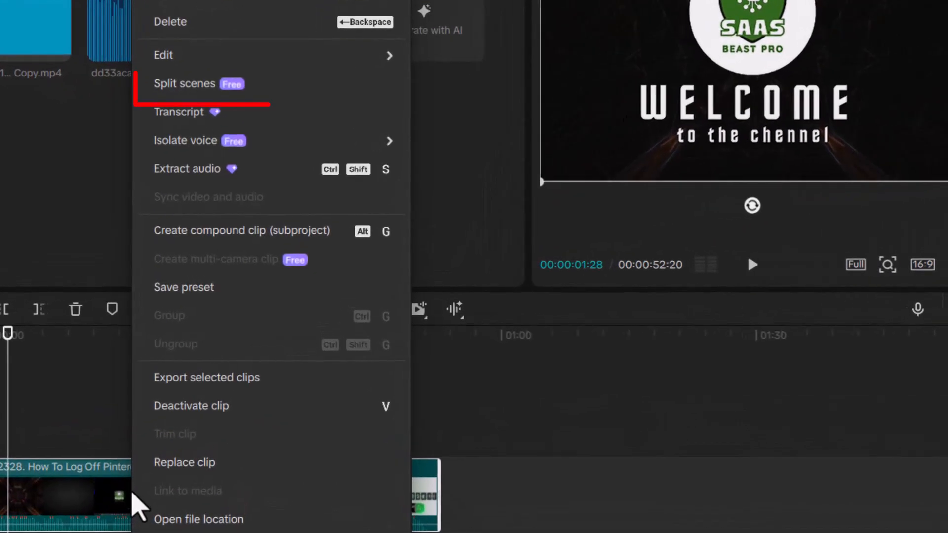
pyautogui.click(300, 85)
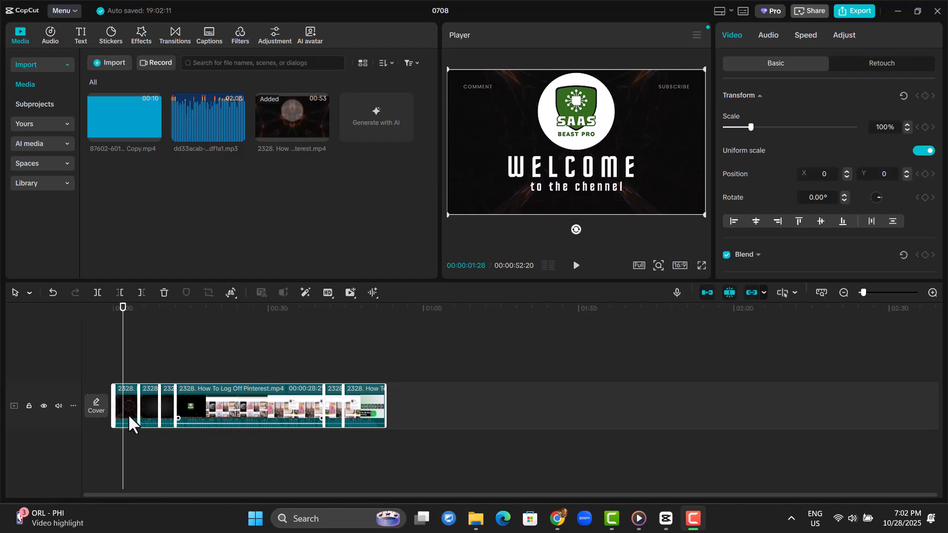
pyautogui.moveTo(368, 404); pyautogui.dragTo(323, 385)
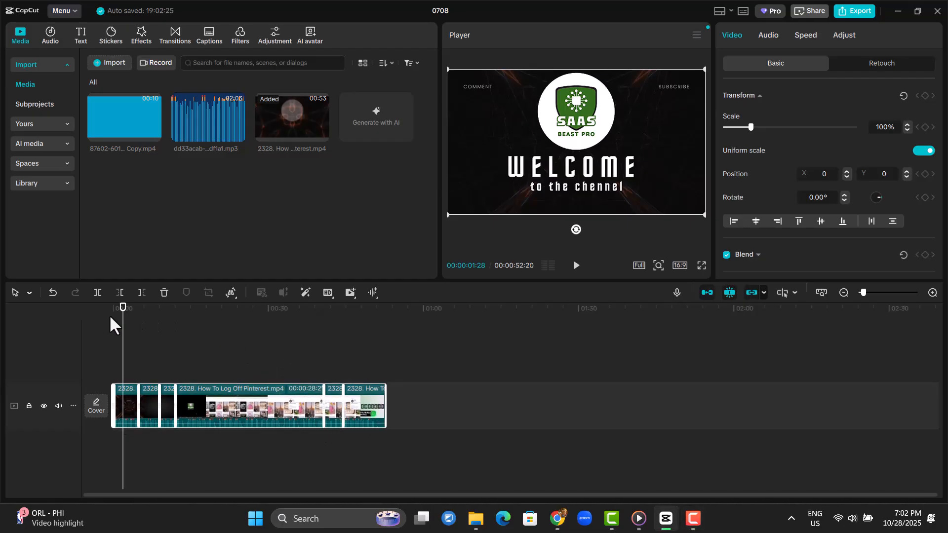
pyautogui.moveTo(122, 323); pyautogui.dragTo(122, 402)
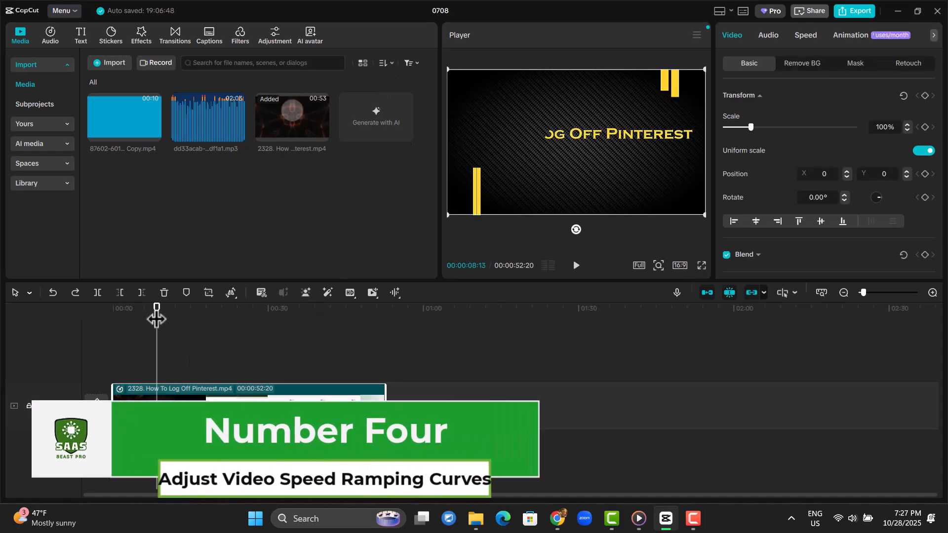
# Move the playhead back to 00:00:00:00 at the start of the Pinterest clip.
pyautogui.moveTo(156, 319); pyautogui.dragTo(113, 323)
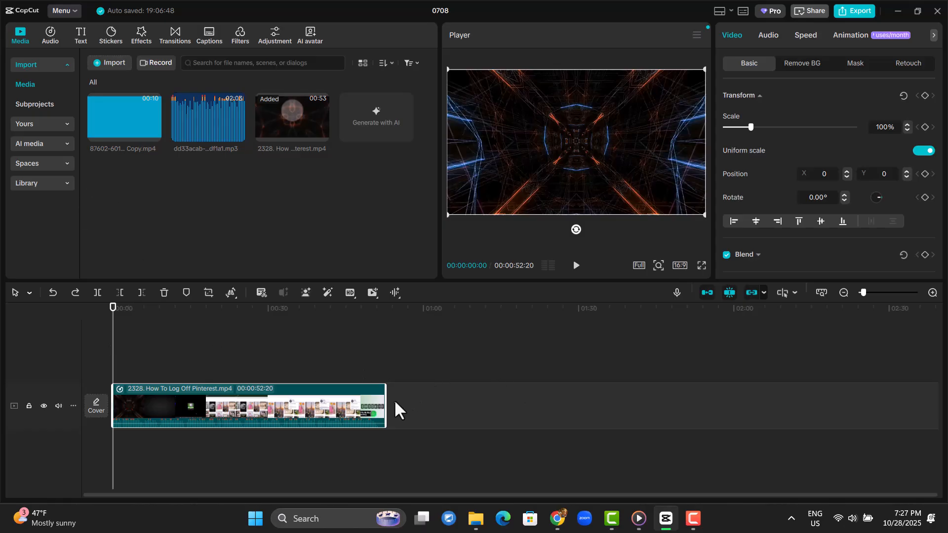
pyautogui.moveTo(399, 407); pyautogui.dragTo(415, 408)
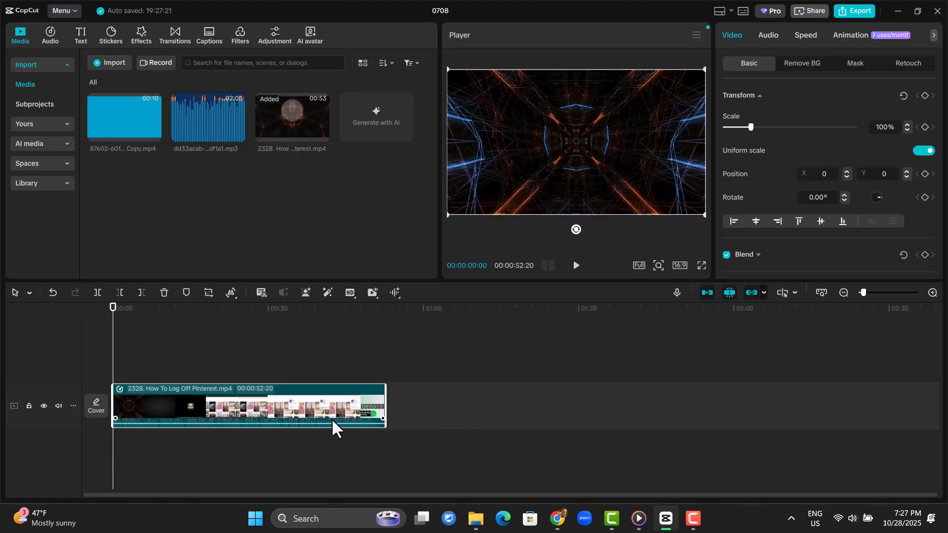
# Open the Pinterest clip's curve speed options, compare the Custom and Montage presets, and apply Montage.
pyautogui.moveTo(333, 409); pyautogui.dragTo(330, 425)
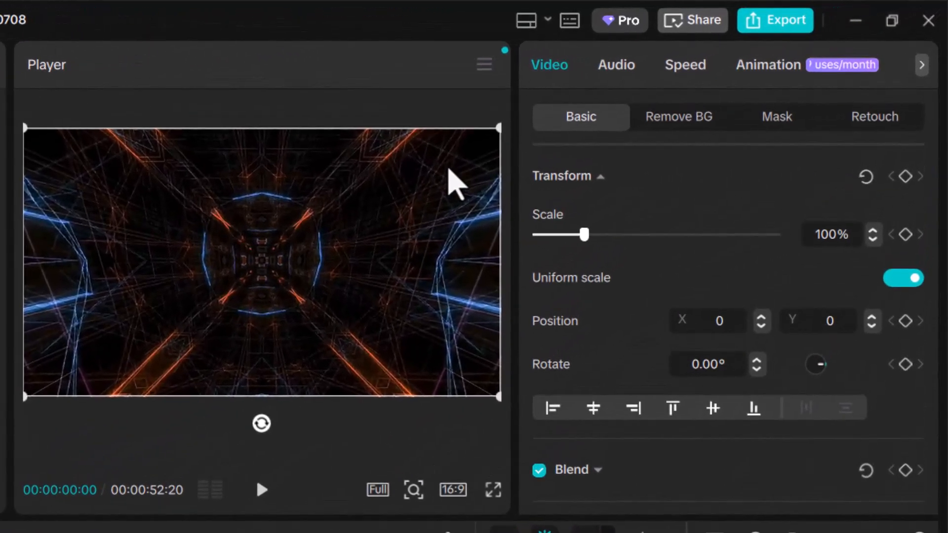
pyautogui.click(701, 68)
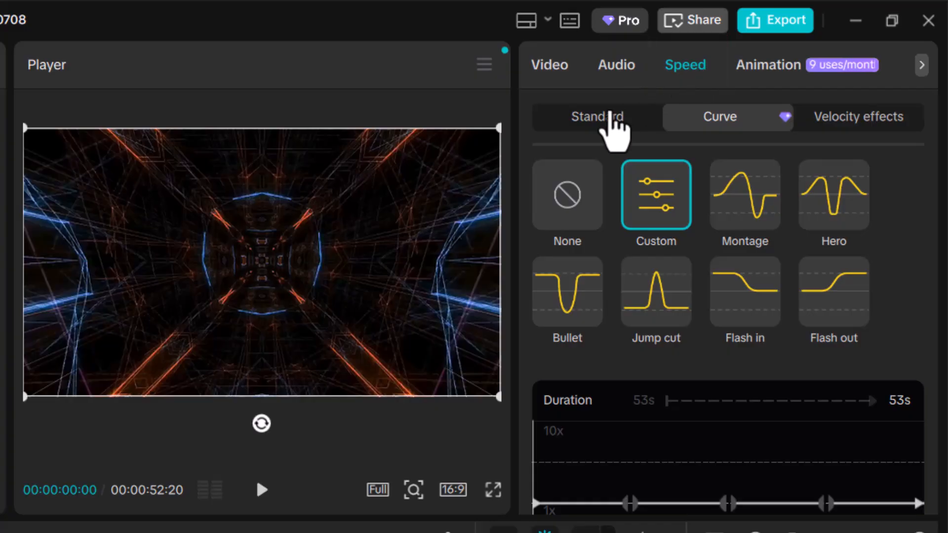
pyautogui.click(611, 117)
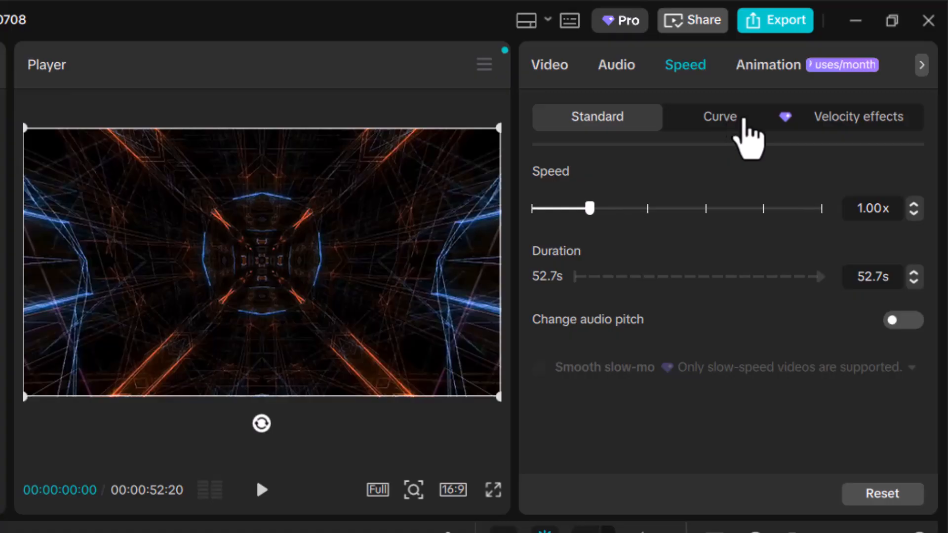
pyautogui.click(743, 121)
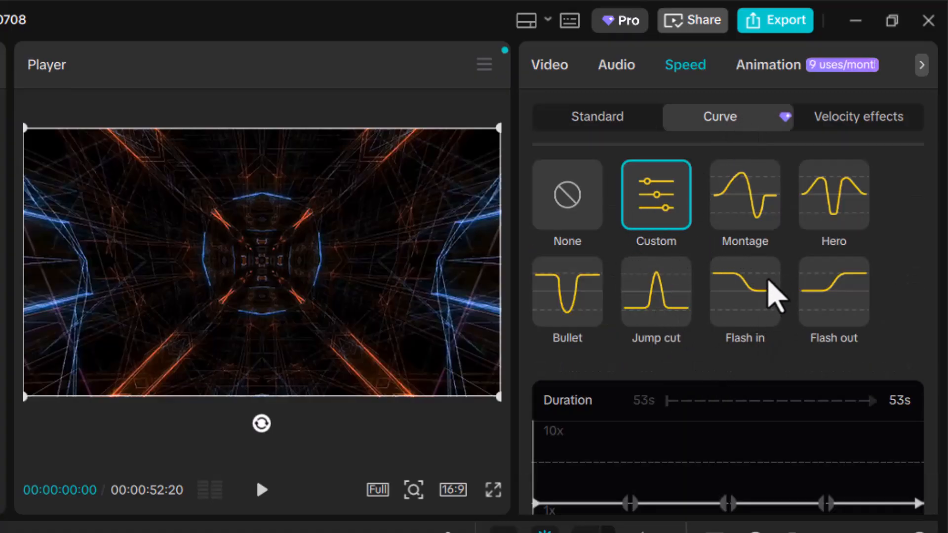
pyautogui.click(737, 198)
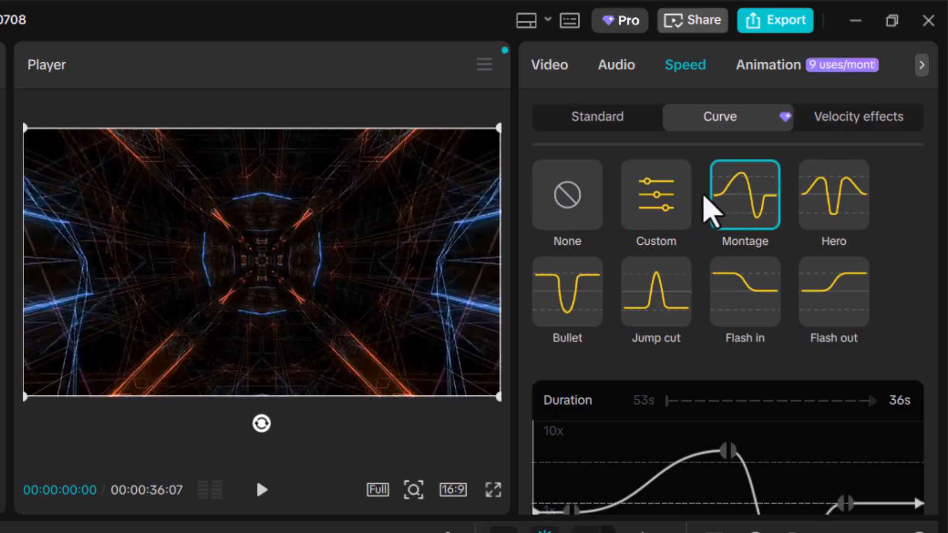
pyautogui.click(675, 216)
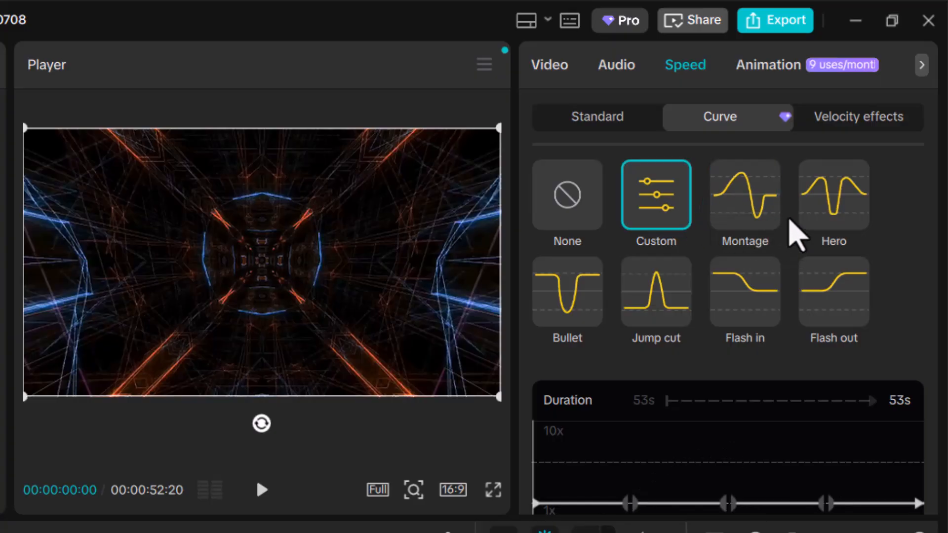
pyautogui.click(763, 208)
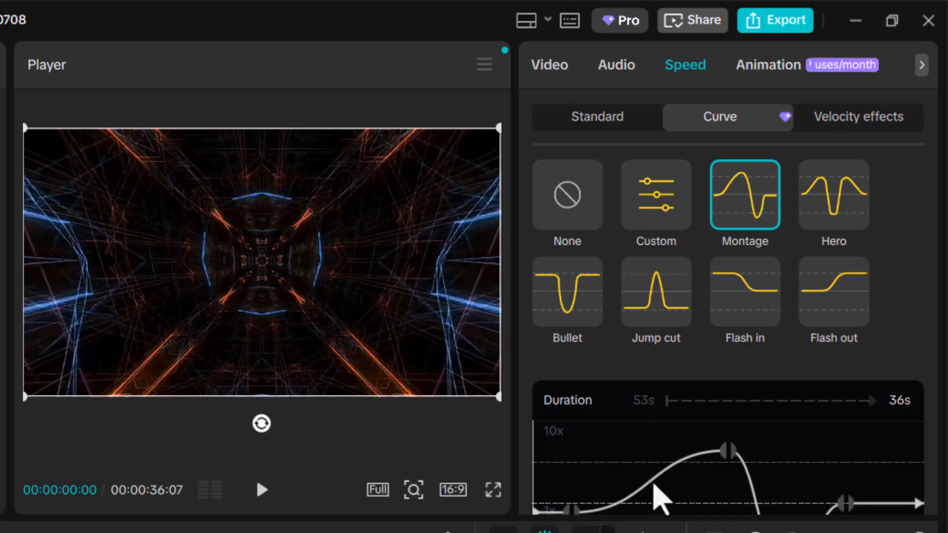
# Raise the high point of the Montage speed curve to nearly 10x and shift it slightly forward in time.
pyautogui.click(725, 445)
pyautogui.moveTo(725, 451); pyautogui.dragTo(740, 434)
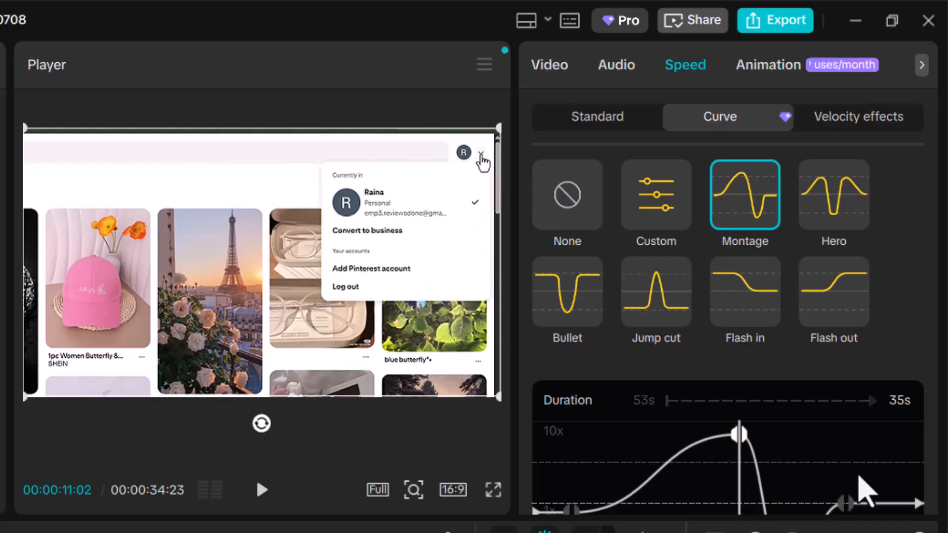
pyautogui.scroll(-3, 861, 493)
pyautogui.scroll(3, 859, 476)
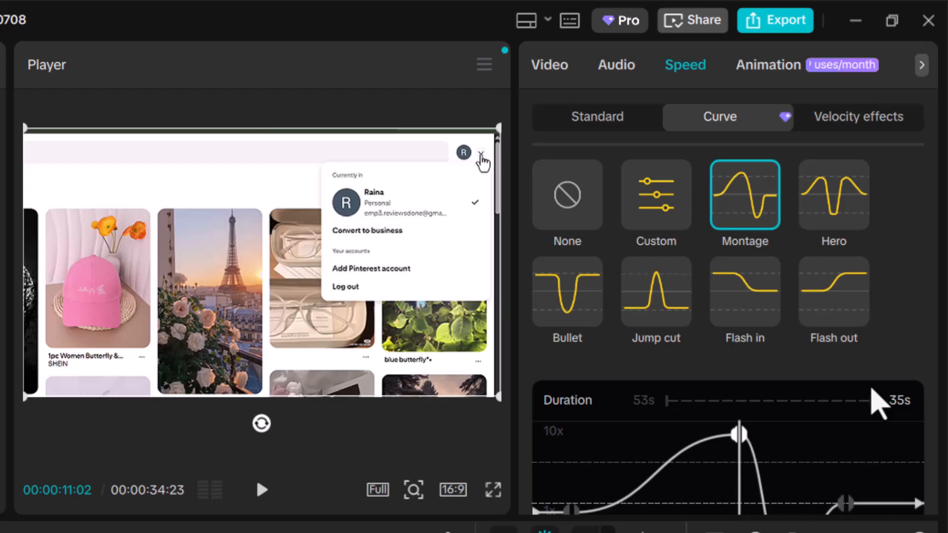
# Apply the Custom speed curve and reshape it with a middle slowdown below 1x followed by a speed-up toward 10x.
pyautogui.click(673, 226)
pyautogui.scroll(-3, 746, 417)
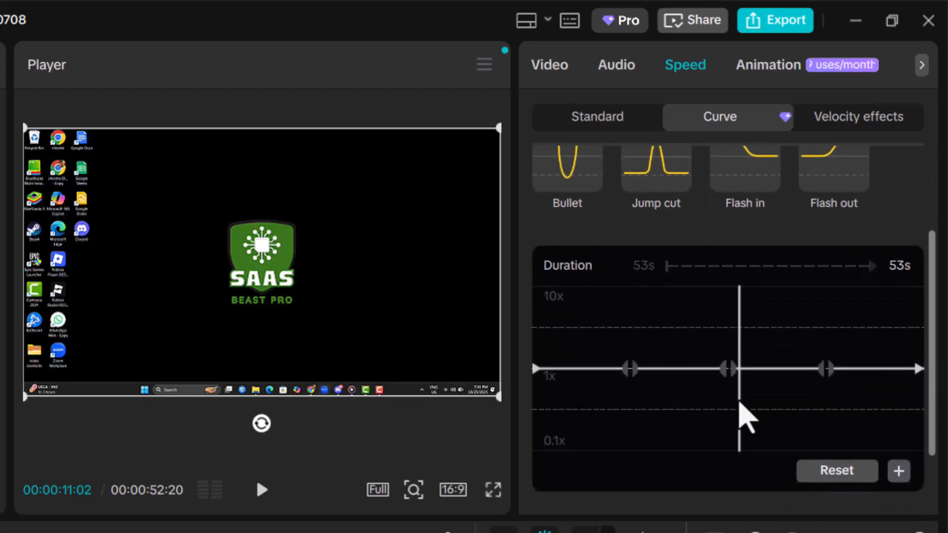
pyautogui.moveTo(727, 371); pyautogui.dragTo(704, 411)
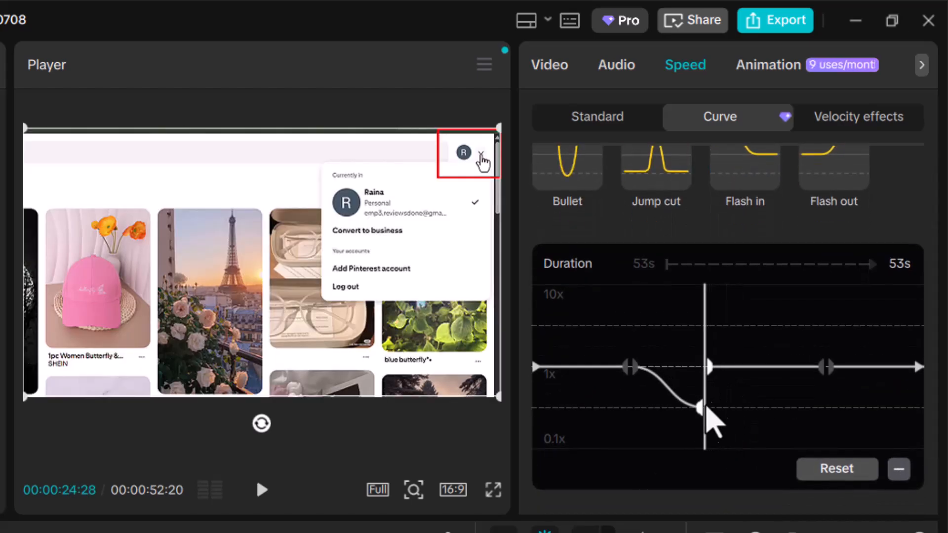
pyautogui.moveTo(709, 368); pyautogui.dragTo(714, 345)
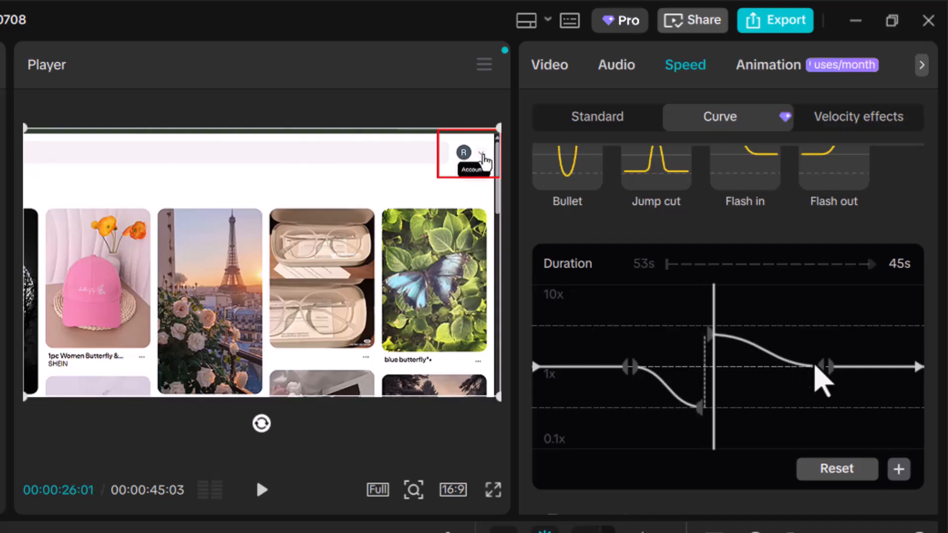
pyautogui.moveTo(828, 379); pyautogui.dragTo(800, 310)
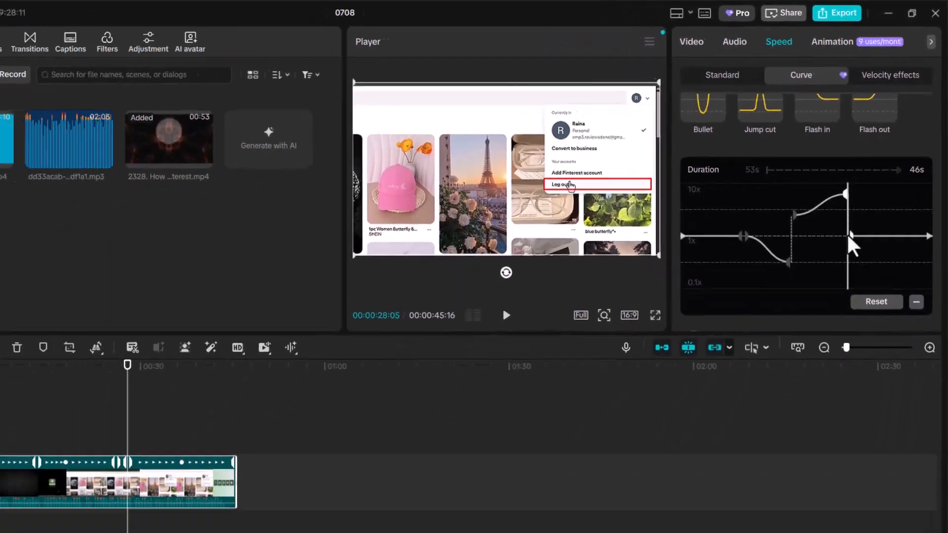
# Move the playhead to 00:00:32:25 on the speed-ramped clip.
pyautogui.scroll(3, 866, 263)
pyautogui.scroll(-3, 866, 263)
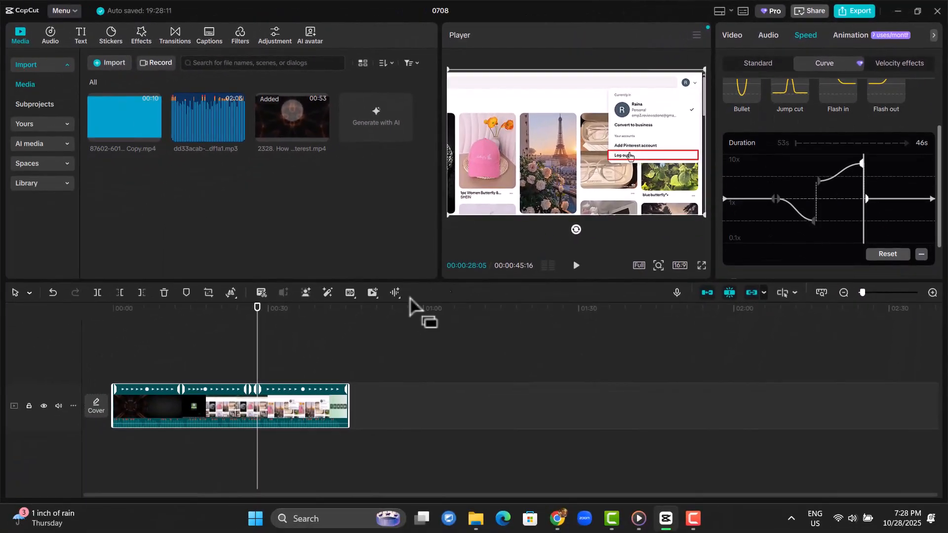
pyautogui.moveTo(258, 319)
pyautogui.mouseDown()
pyautogui.moveTo(235, 328)
pyautogui.moveTo(134, 313)
pyautogui.moveTo(135, 321)
pyautogui.moveTo(197, 332)
pyautogui.moveTo(283, 325)
pyautogui.mouseUp()
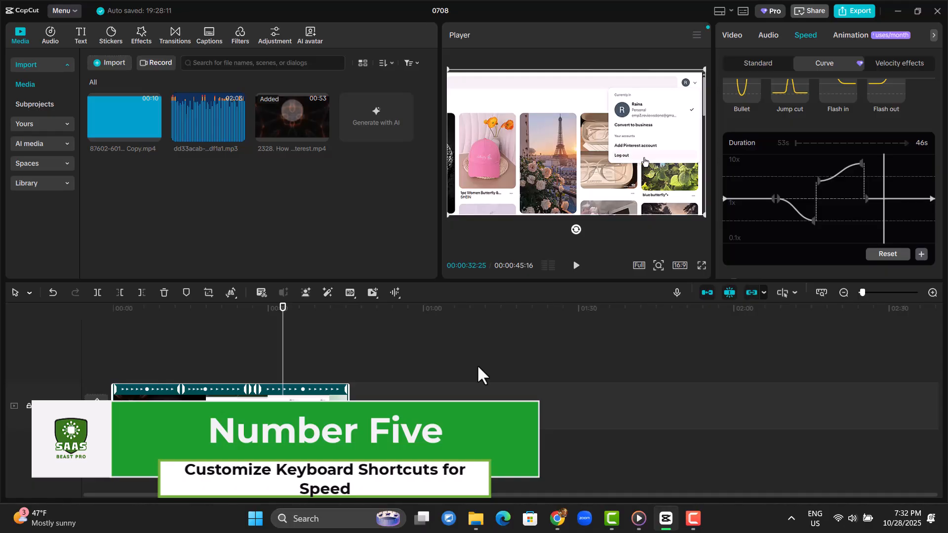
# Undo the speed curve edits and presets until the Pinterest clip's curve is set to None.
pyautogui.hotkey('ctrl', 'z')
pyautogui.hotkey('ctrl', 'z')
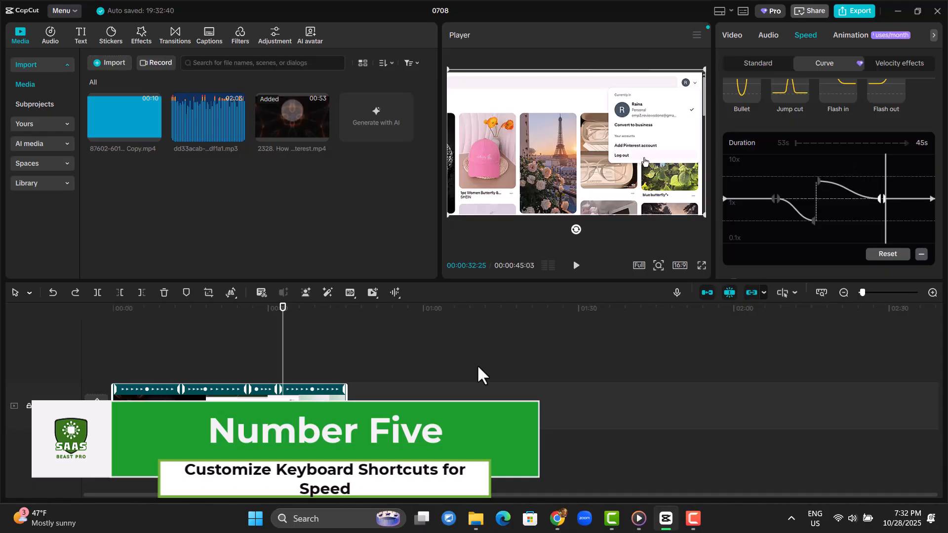
pyautogui.hotkey('ctrl', 'z')
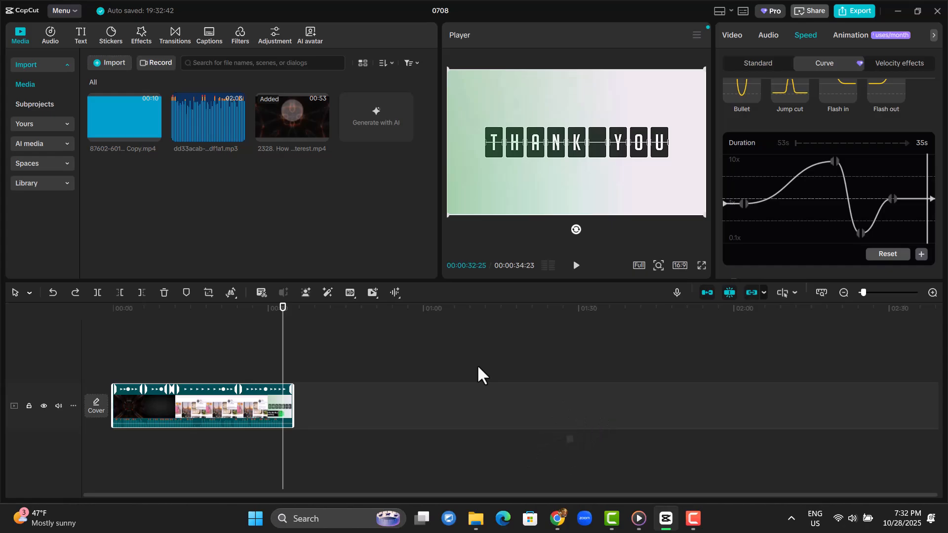
pyautogui.hotkey('ctrl', 'z')
pyautogui.hotkey('ctrl', 'z')
pyautogui.hotkey('ctrl', 'z')
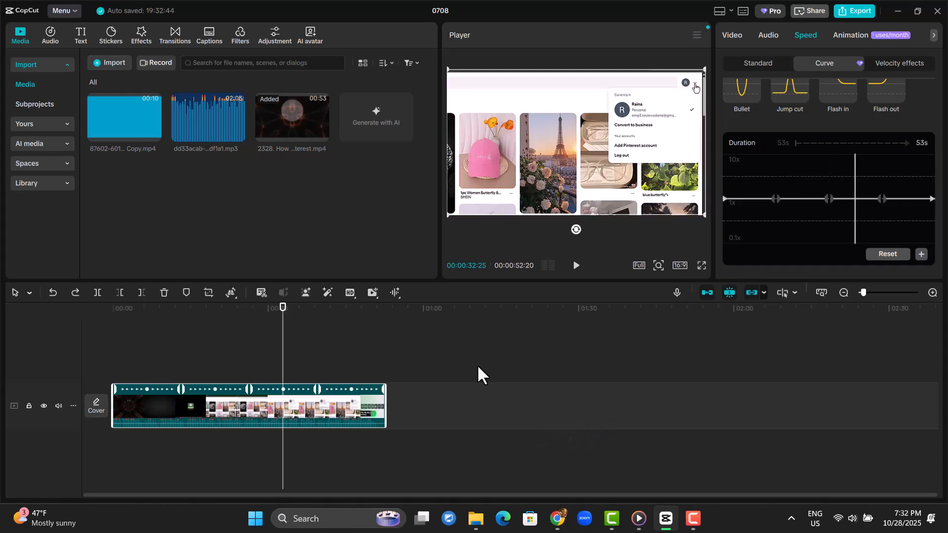
pyautogui.hotkey('ctrl', 'z')
pyautogui.hotkey('ctrl', 'z')
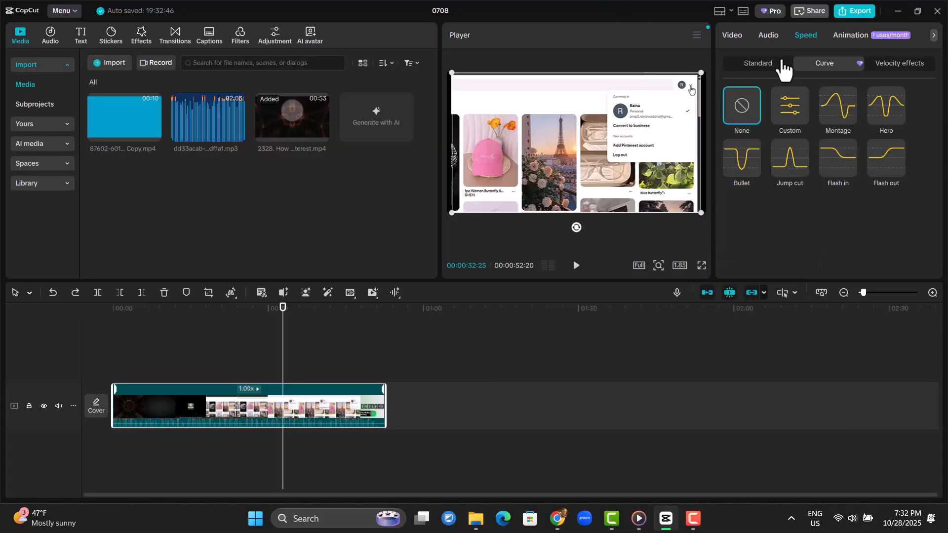
# Open the keyboard shortcut settings and start editing the Select leftward shortcut, continuing without signing in.
pyautogui.click(732, 36)
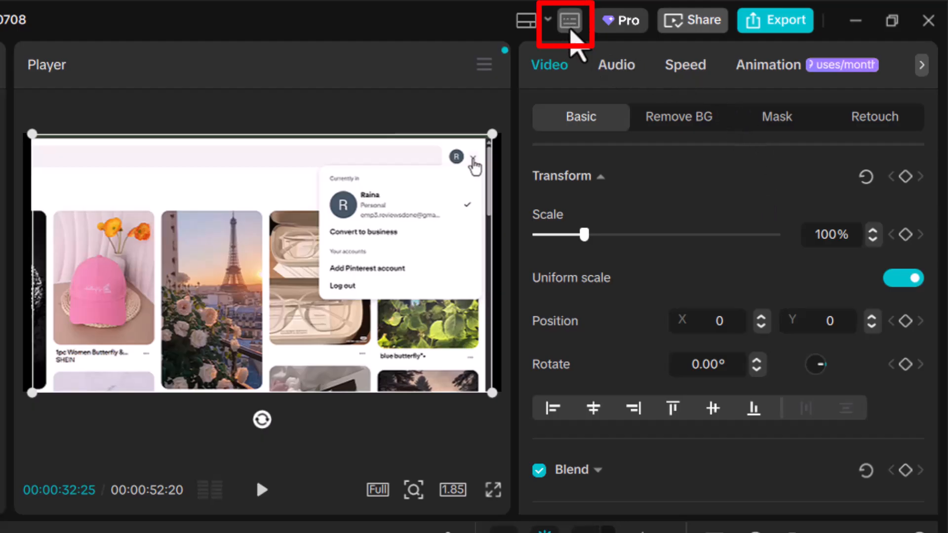
pyautogui.click(569, 20)
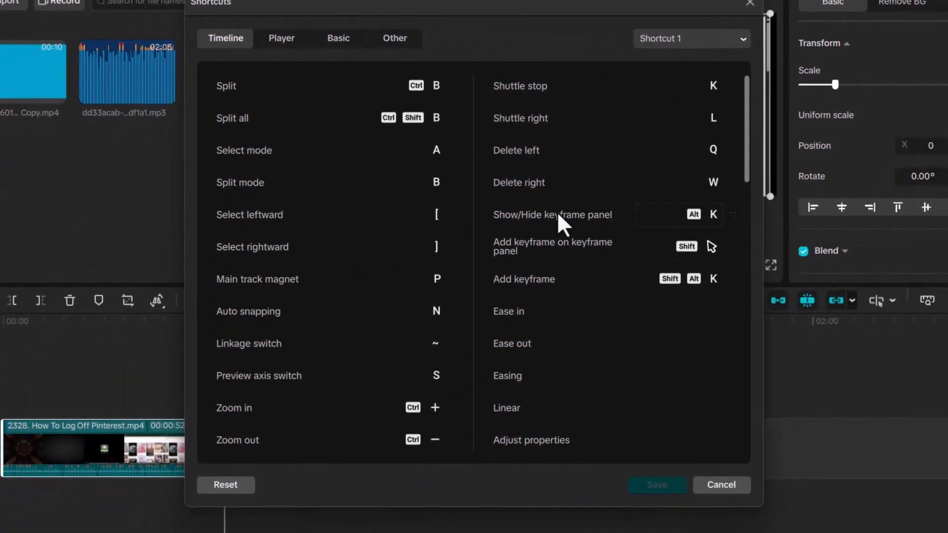
pyautogui.click(396, 207)
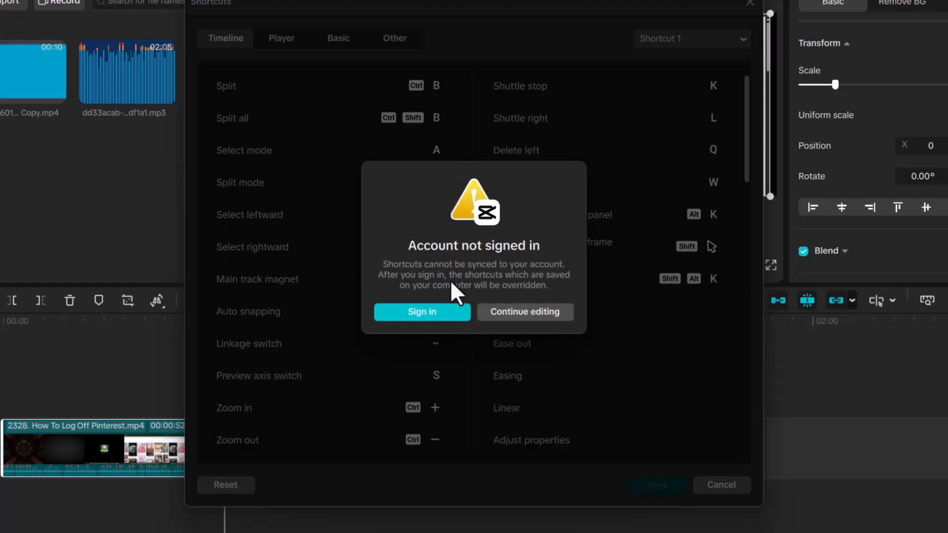
pyautogui.click(504, 310)
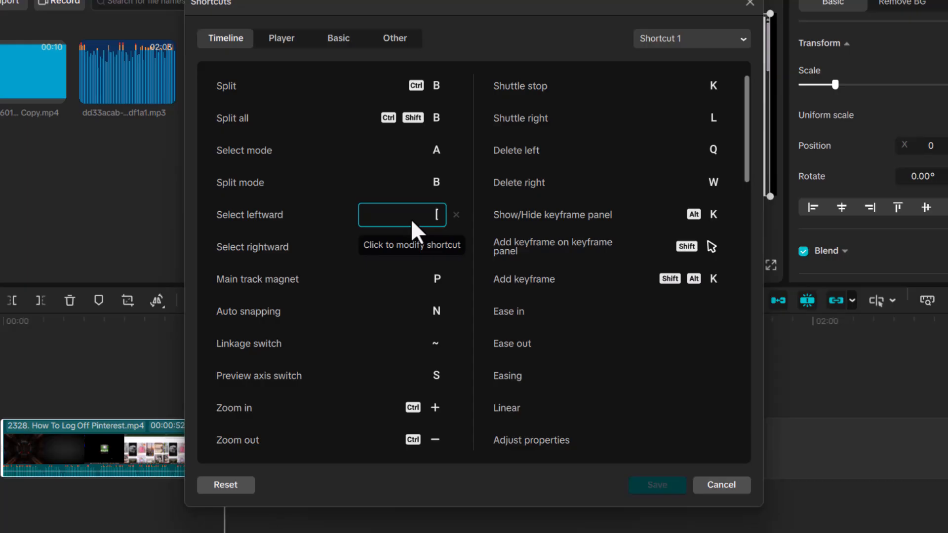
# Clear the existing Select leftward shortcut and assign 5 to it.
pyautogui.press('BackSpace')
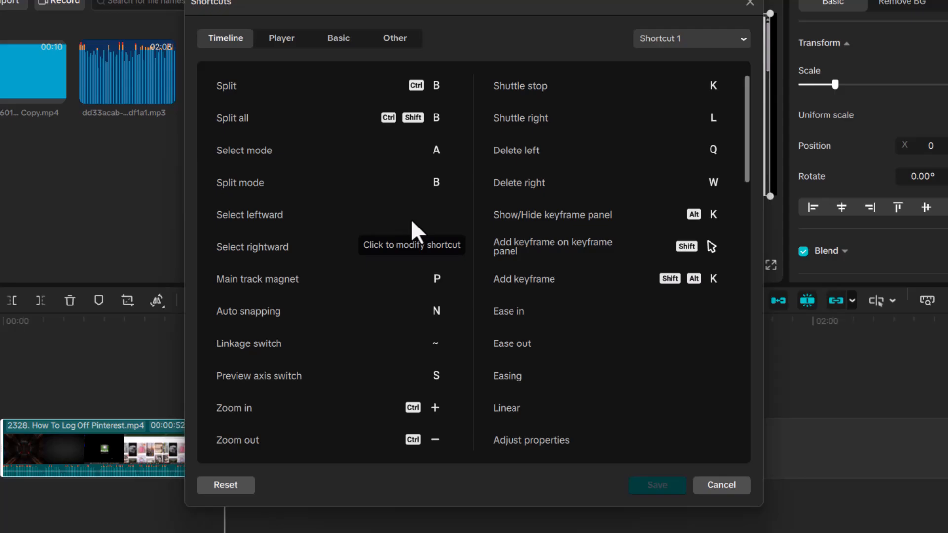
pyautogui.click(409, 214)
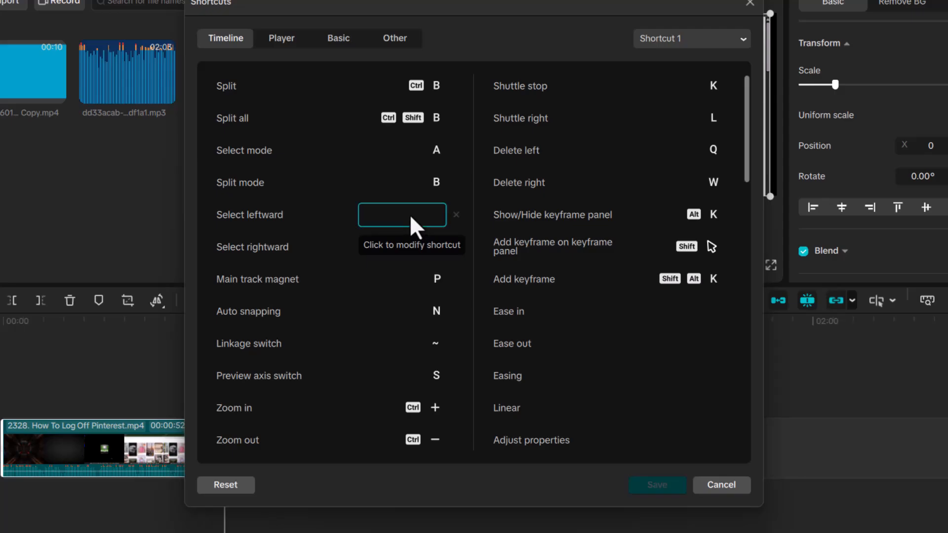
pyautogui.press('5')
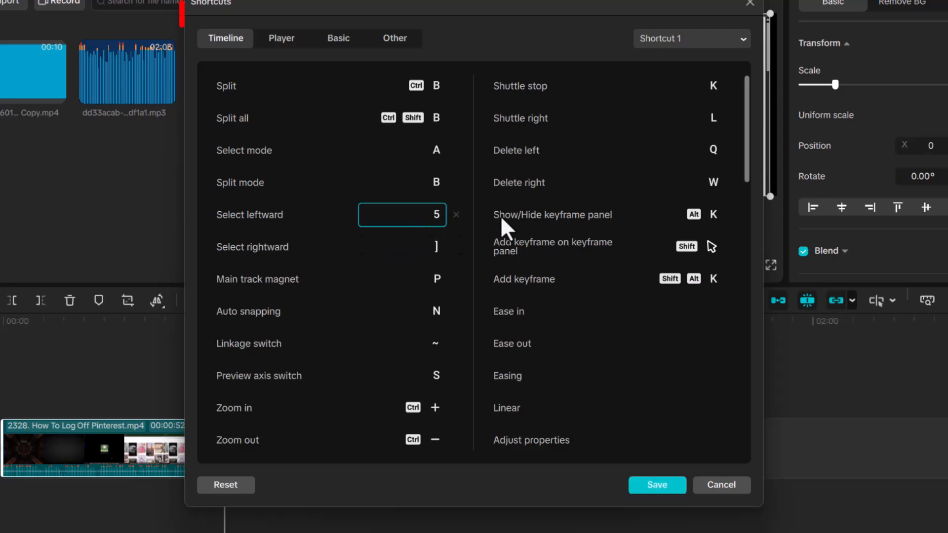
# Review the Player, Basic and Other shortcut categories, and return to the Timeline category.
pyautogui.click(279, 37)
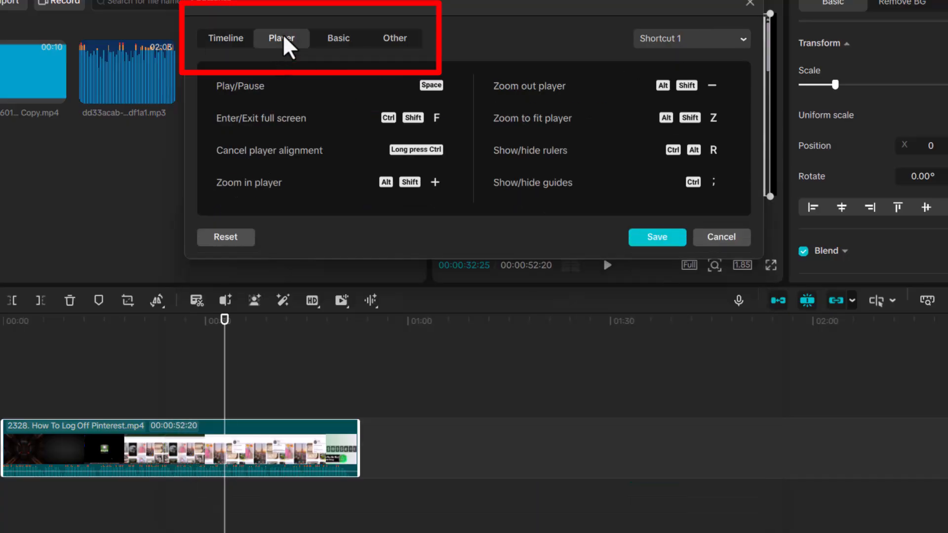
pyautogui.click(341, 39)
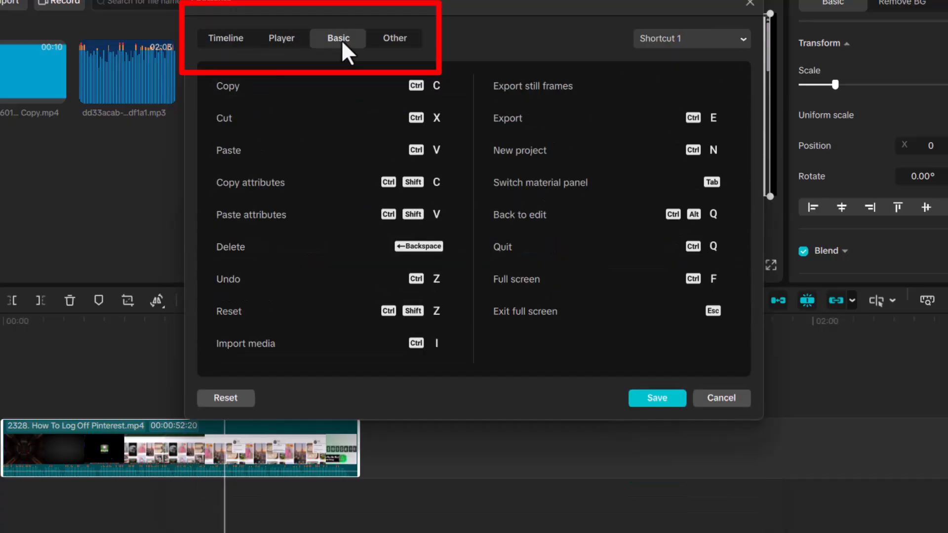
pyautogui.click(399, 44)
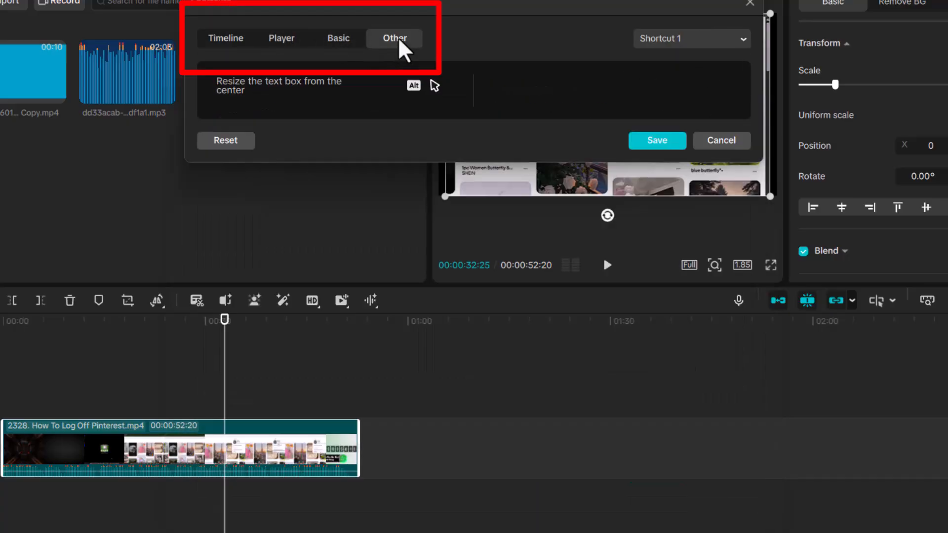
pyautogui.click(241, 40)
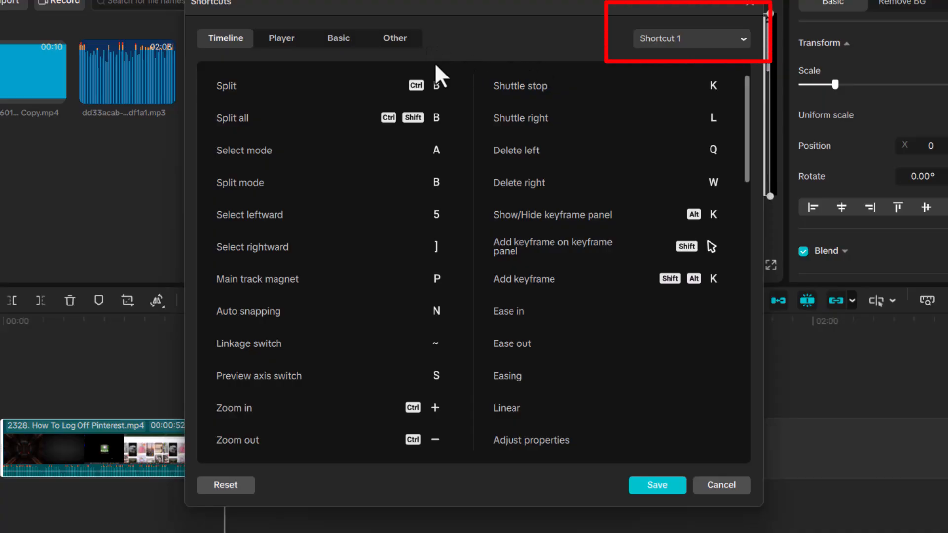
# Try the Shortcut 2, Shortcut 4 and Shortcut 5 presets, and choose Shortcut 2.
pyautogui.click(722, 32)
pyautogui.click(702, 94)
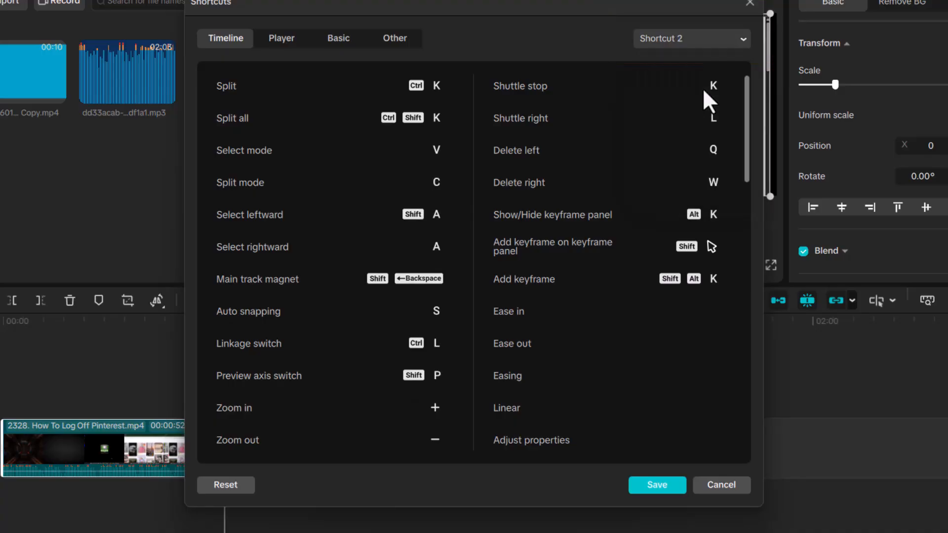
pyautogui.click(738, 40)
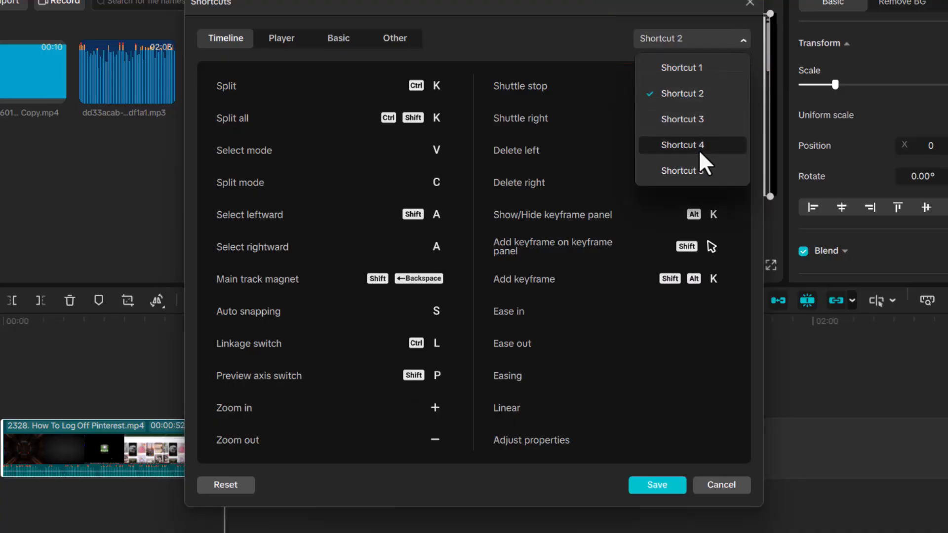
pyautogui.click(697, 147)
pyautogui.click(703, 33)
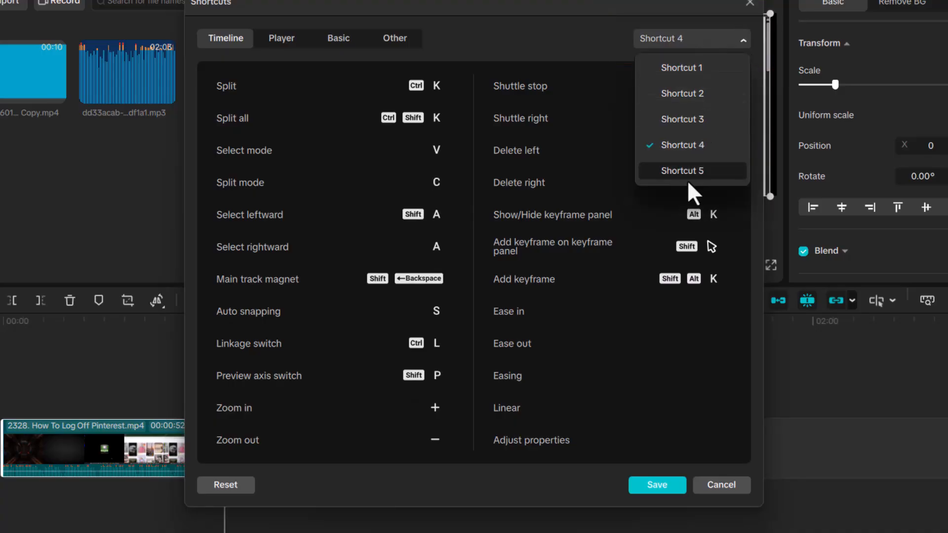
pyautogui.click(686, 178)
pyautogui.click(731, 32)
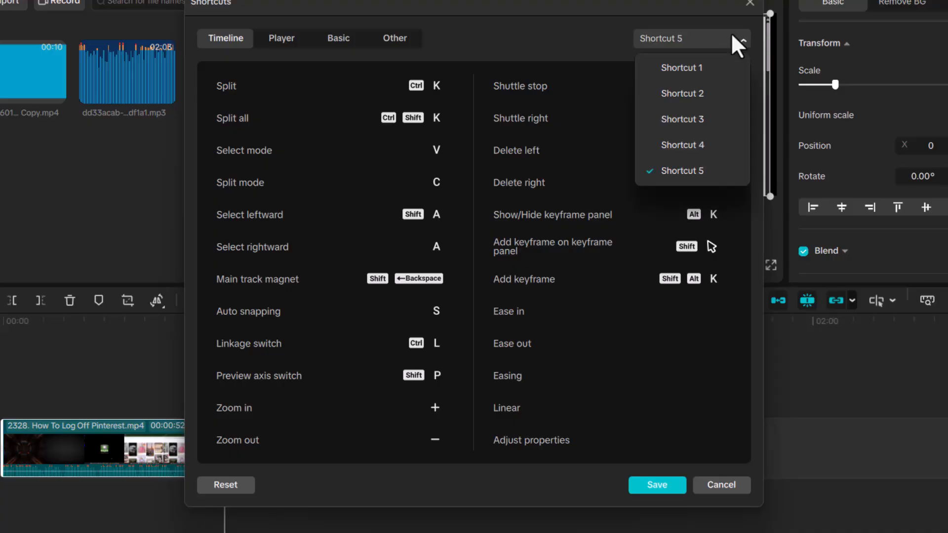
pyautogui.click(706, 96)
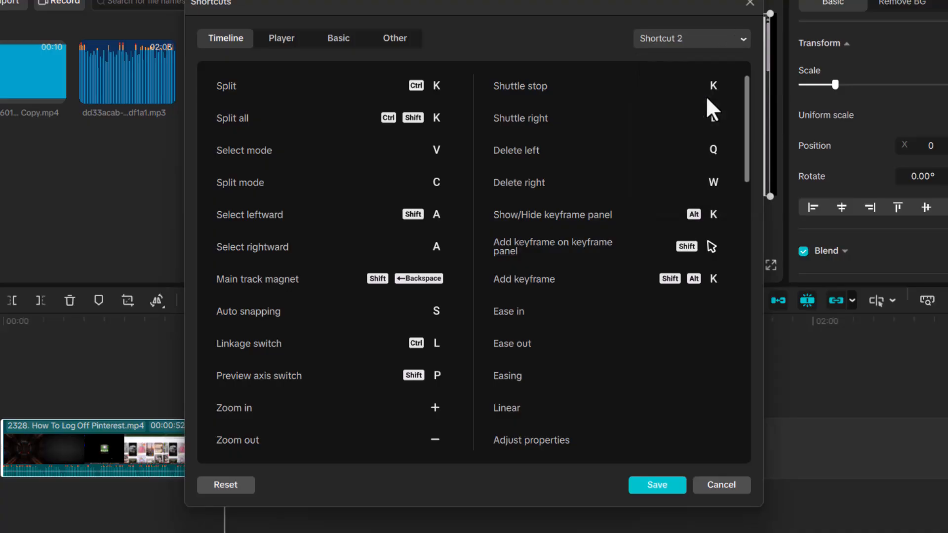
# Save the Shortcut 2 keyboard preset.
pyautogui.click(646, 486)
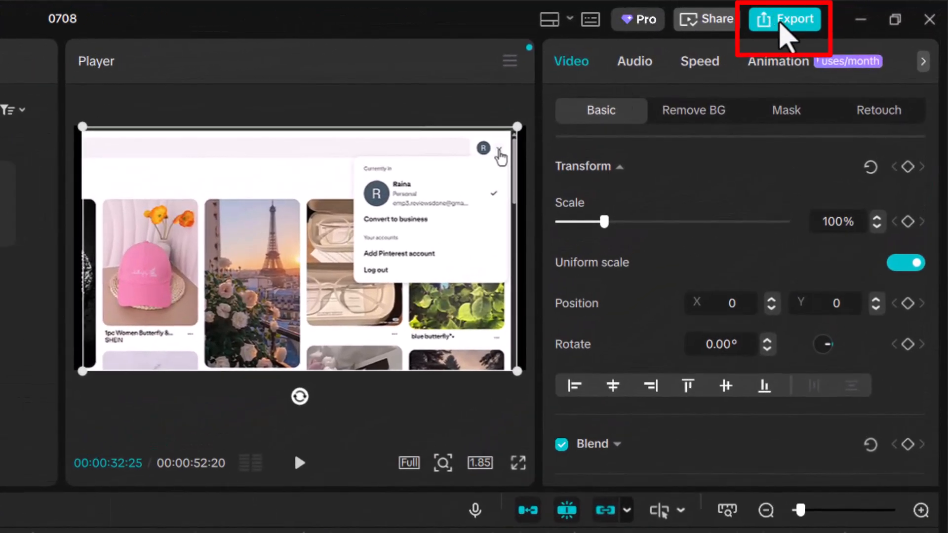
# Open the export settings for the project and rename the export file as Video.
pyautogui.click(780, 22)
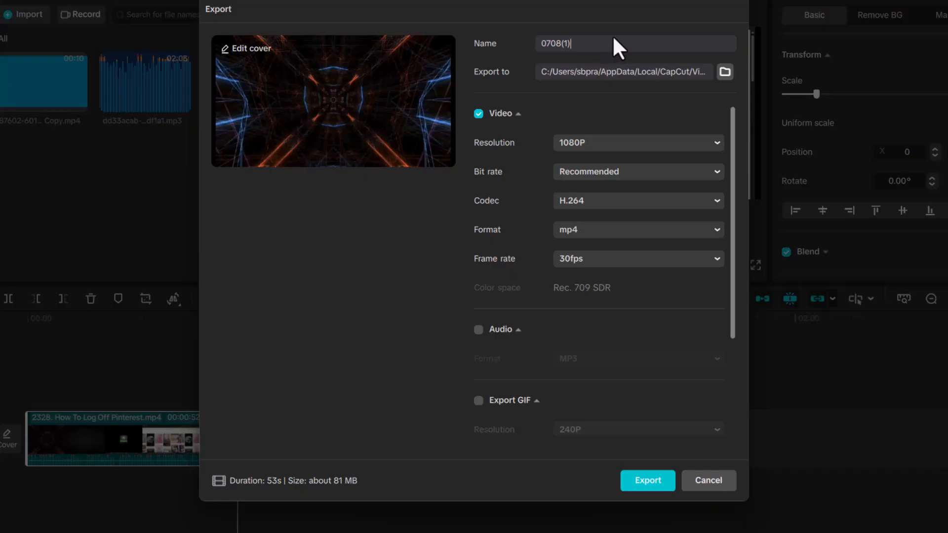
pyautogui.press('BackSpace')
pyautogui.press('BackSpace')
pyautogui.press('BackSpace')
pyautogui.press('BackSpace')
pyautogui.press('BackSpace')
pyautogui.press('BackSpace')
pyautogui.press('BackSpace')
pyautogui.write('Video')
# Choose 1080P as the export resolution and Recommended as the bit rate.
pyautogui.click(715, 142)
pyautogui.click(591, 222)
pyautogui.click(711, 173)
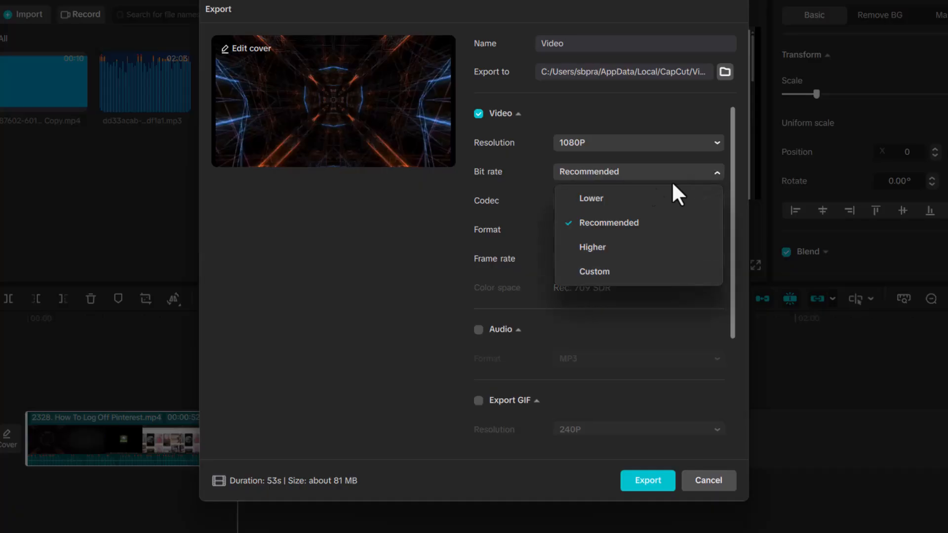
pyautogui.click(615, 223)
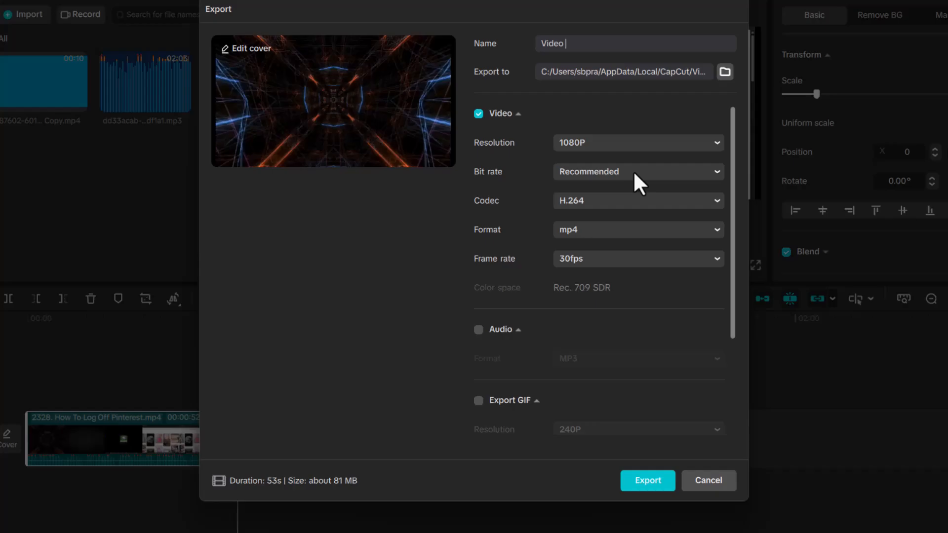
# Choose the H.264 codec, mp4 format and 30fps frame rate for the video export.
pyautogui.click(715, 202)
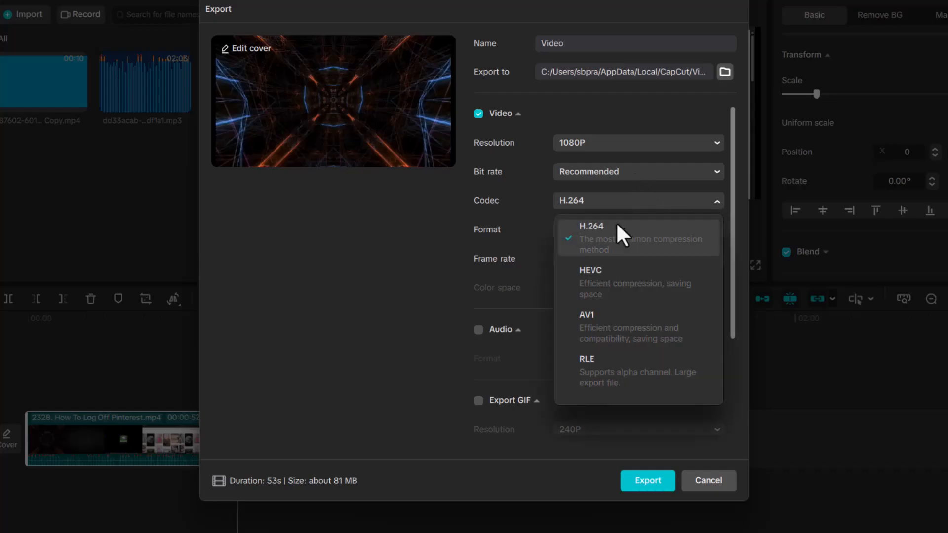
pyautogui.click(608, 239)
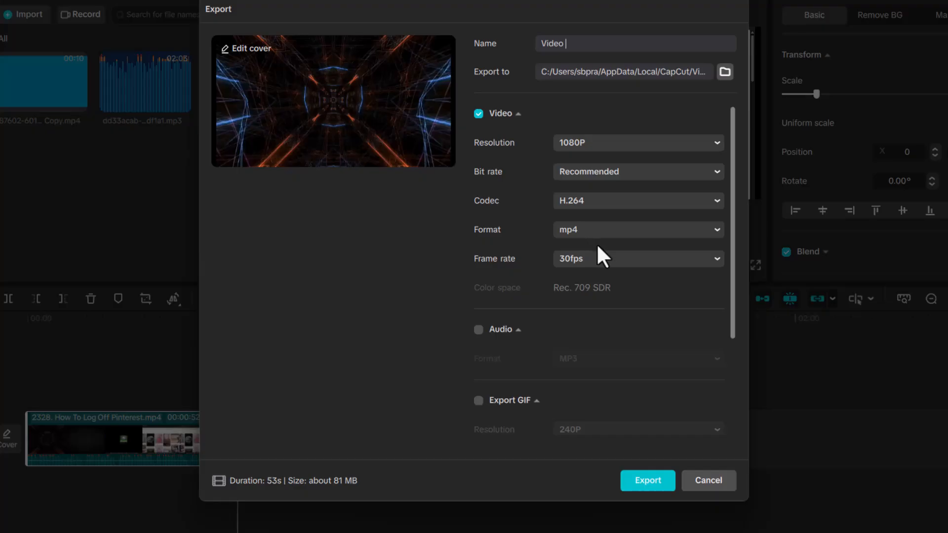
pyautogui.click(615, 237)
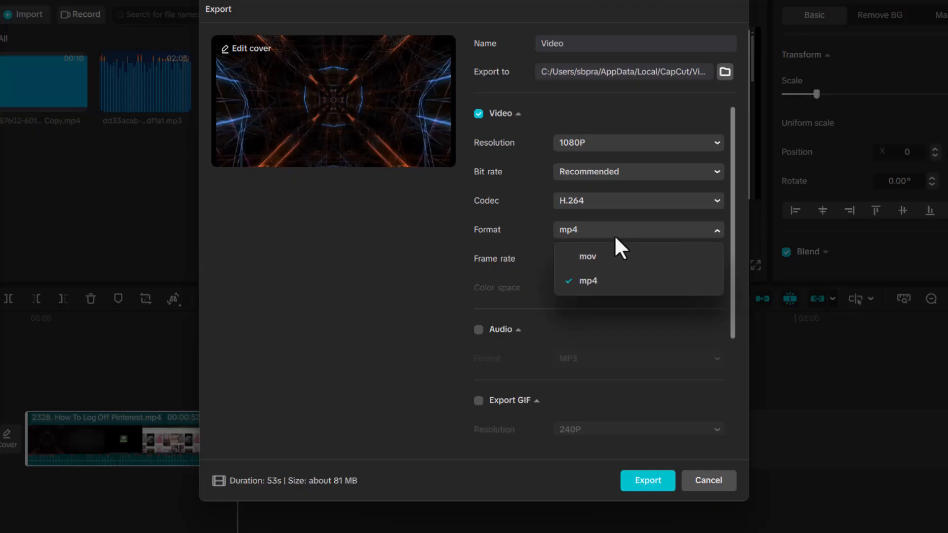
pyautogui.click(615, 279)
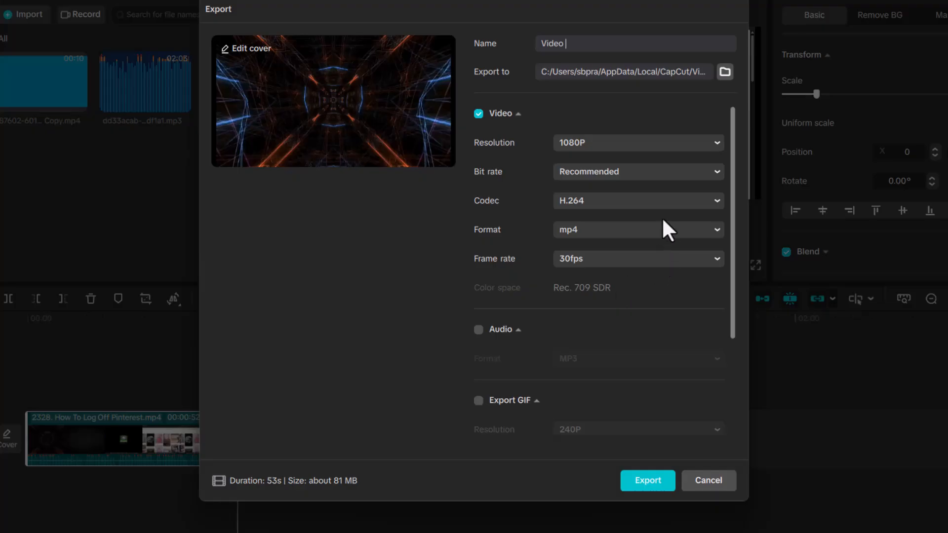
pyautogui.click(661, 259)
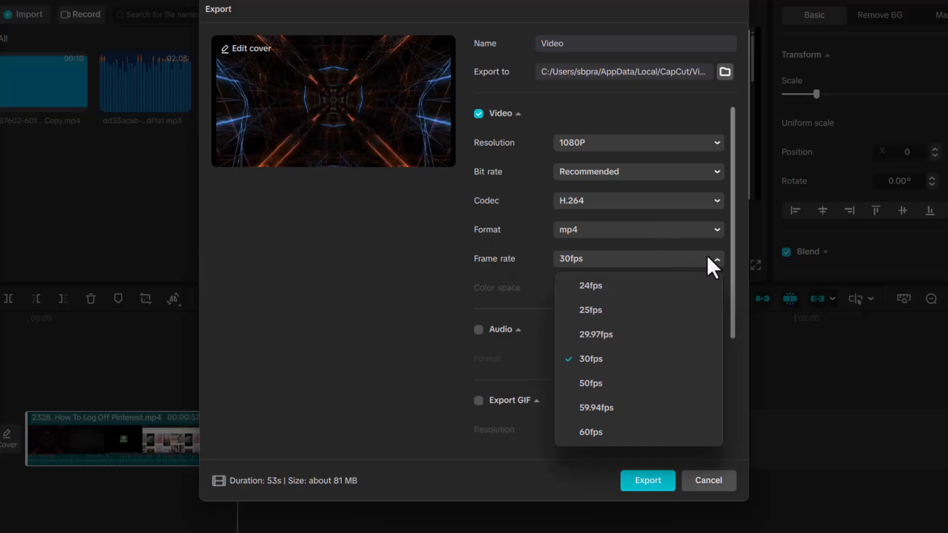
pyautogui.click(588, 366)
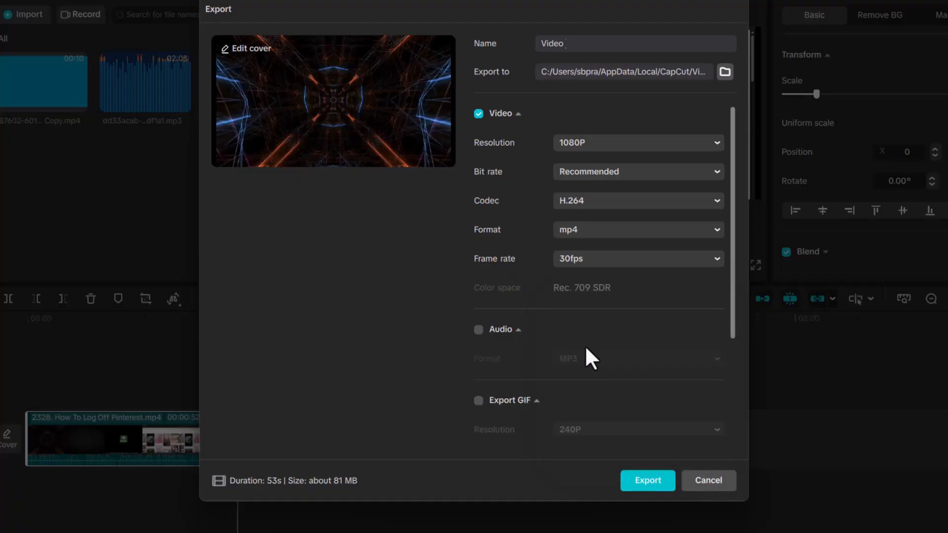
# Enable separate audio export and choose MP3 as its format.
pyautogui.scroll(-2, 597, 340)
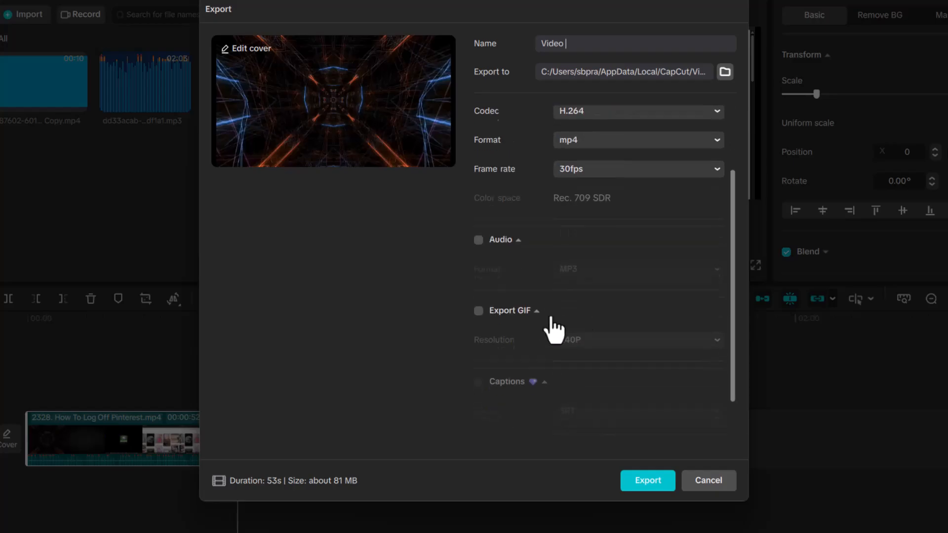
pyautogui.click(478, 239)
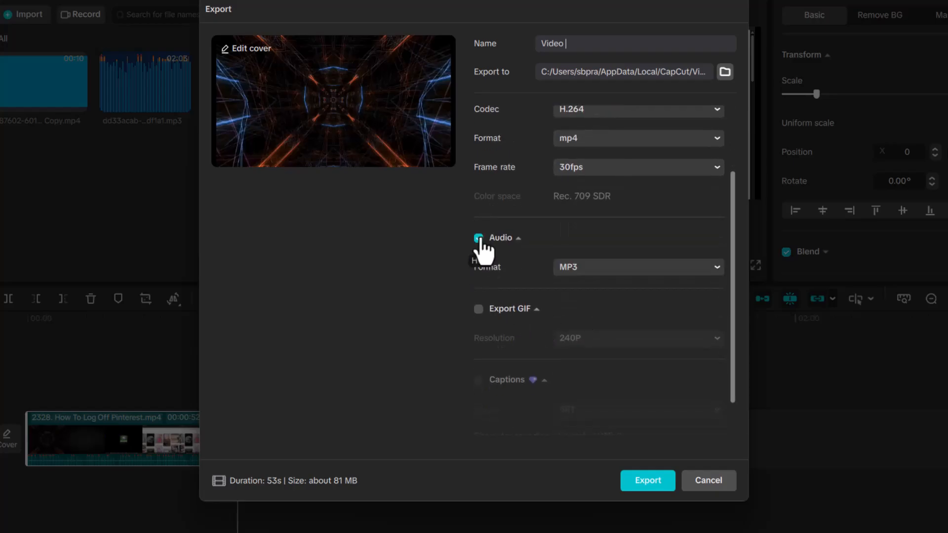
pyautogui.click(624, 266)
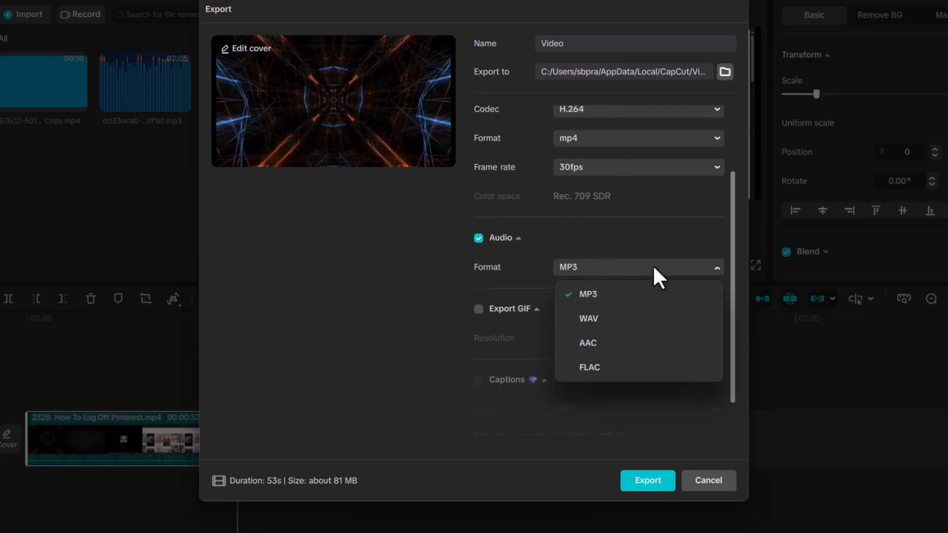
pyautogui.click(593, 295)
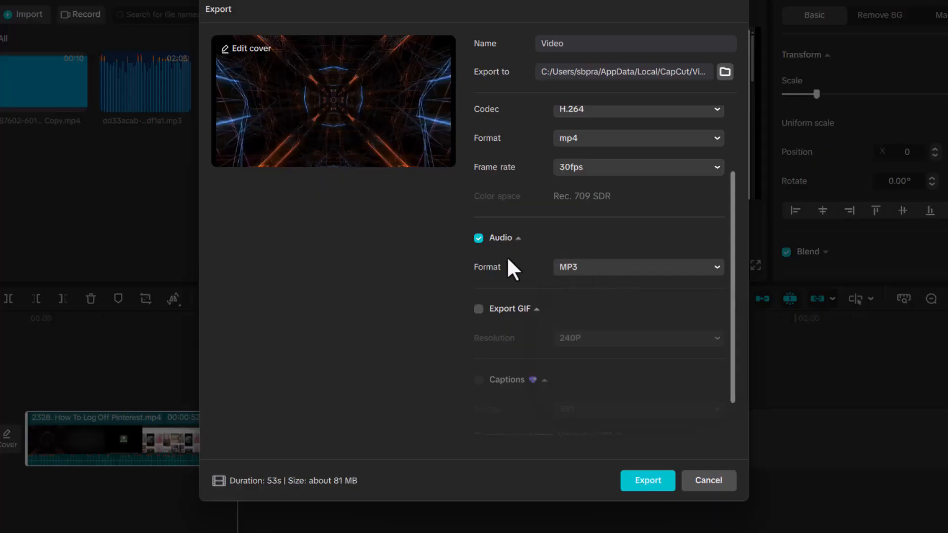
pyautogui.scroll(-1, 507, 268)
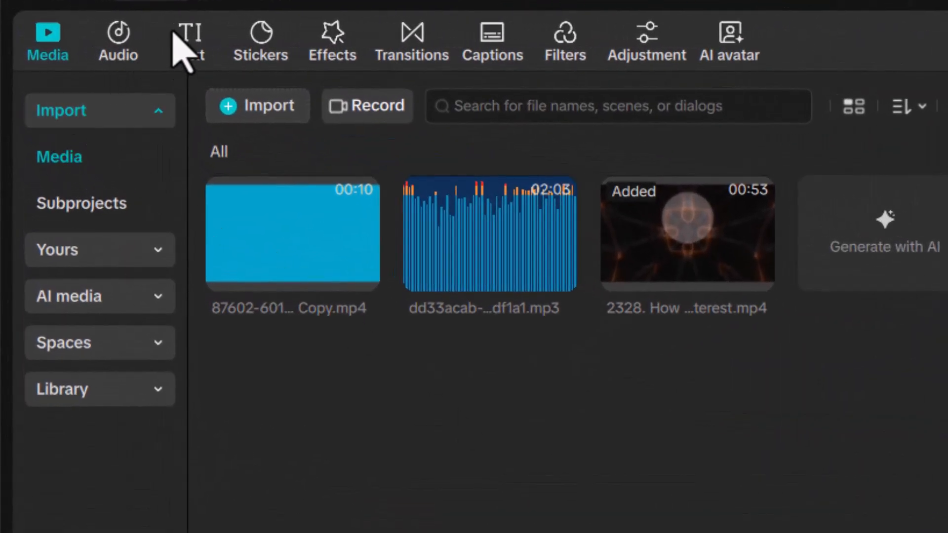
# Add a default text element to the project and replace its wording with HI.
pyautogui.click(195, 42)
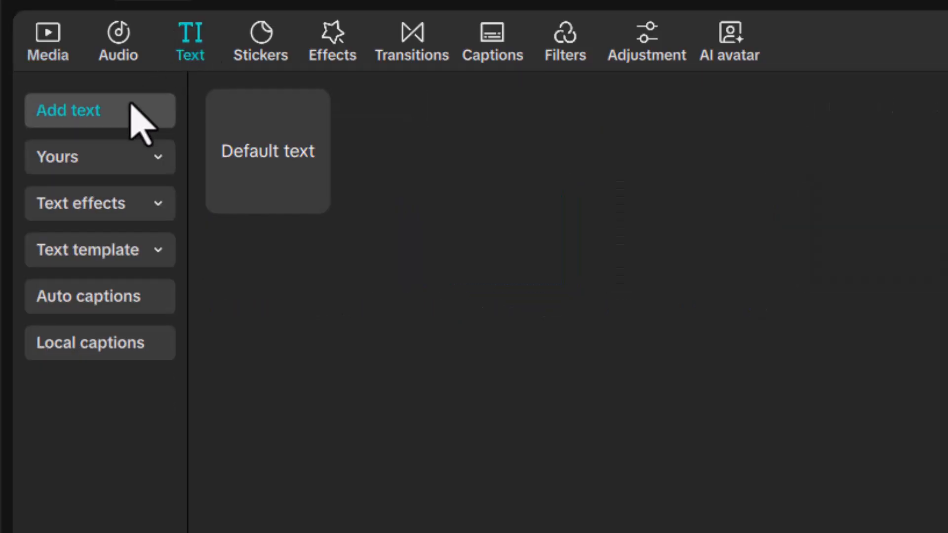
pyautogui.moveTo(256, 139); pyautogui.dragTo(716, 346)
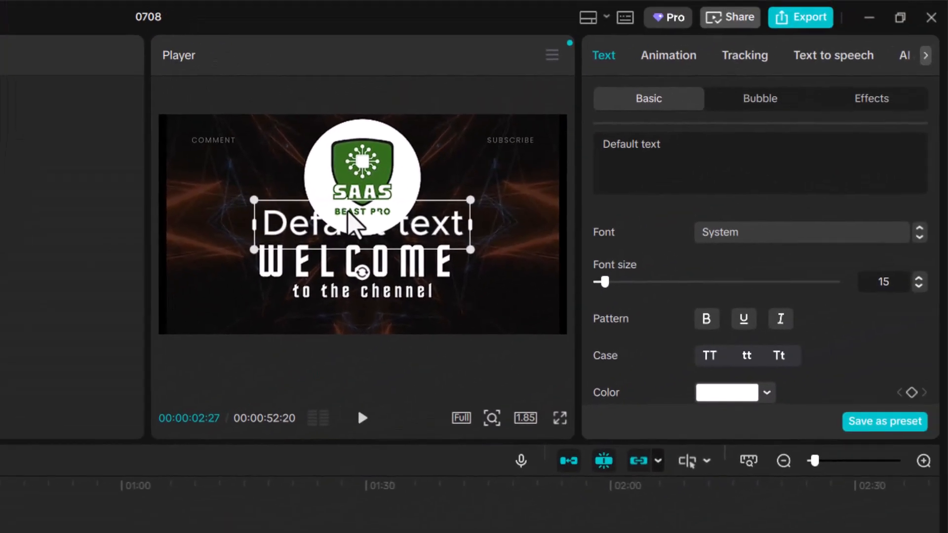
pyautogui.doubleClick(348, 213)
pyautogui.press('BackSpace')
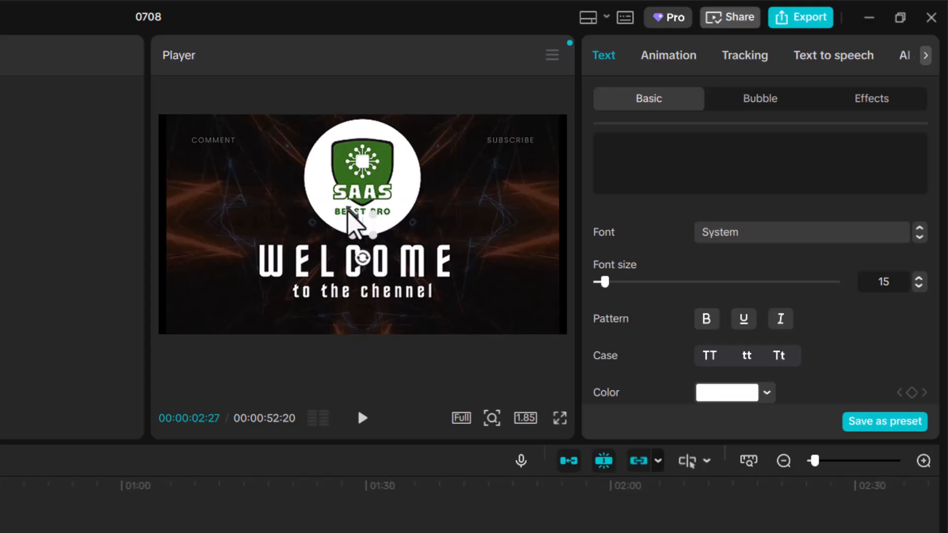
pyautogui.write('HI')
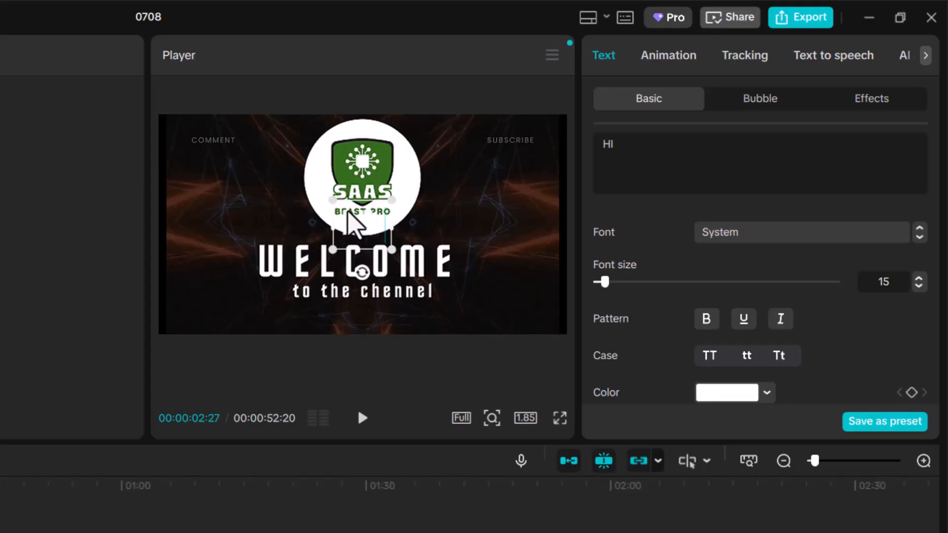
# Increase the font size of the HI text to 25.
pyautogui.click(918, 278)
pyautogui.click(918, 278)
pyautogui.click(917, 277)
pyautogui.click(918, 278)
pyautogui.click(918, 278)
pyautogui.click(918, 278)
pyautogui.click(918, 278)
pyautogui.click(918, 277)
pyautogui.click(918, 278)
pyautogui.click(918, 278)
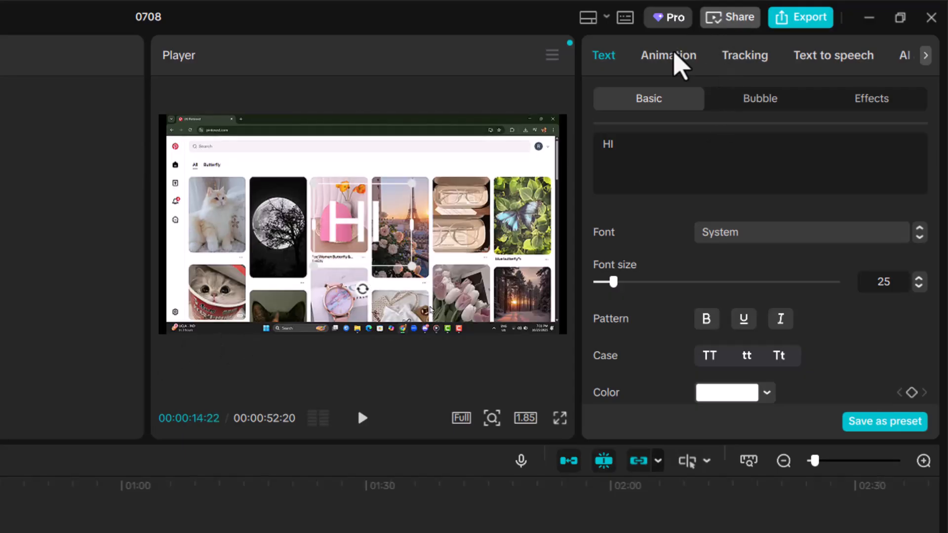
# Try the Golden Dust entrance animation on the HI text, dismiss the sign-in request, and apply Shiny Slide-in instead.
pyautogui.click(676, 59)
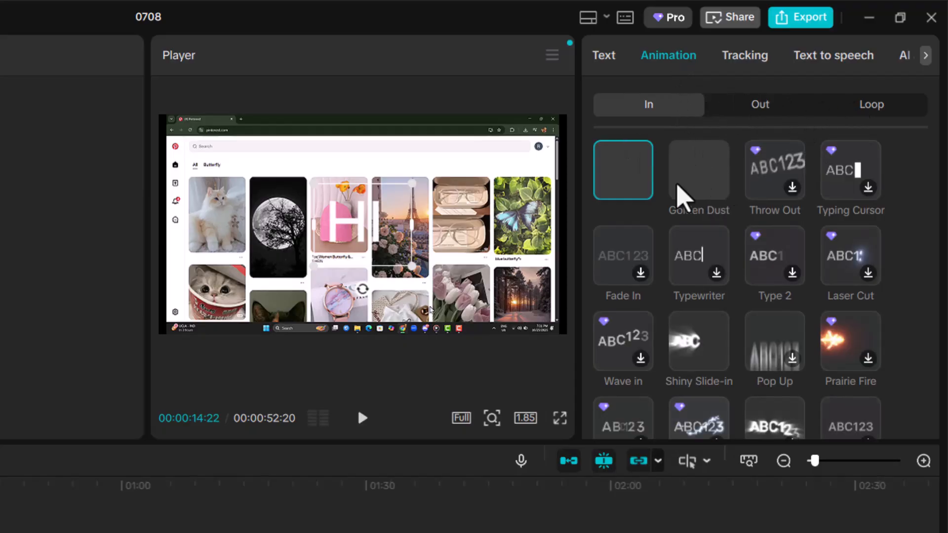
pyautogui.click(689, 190)
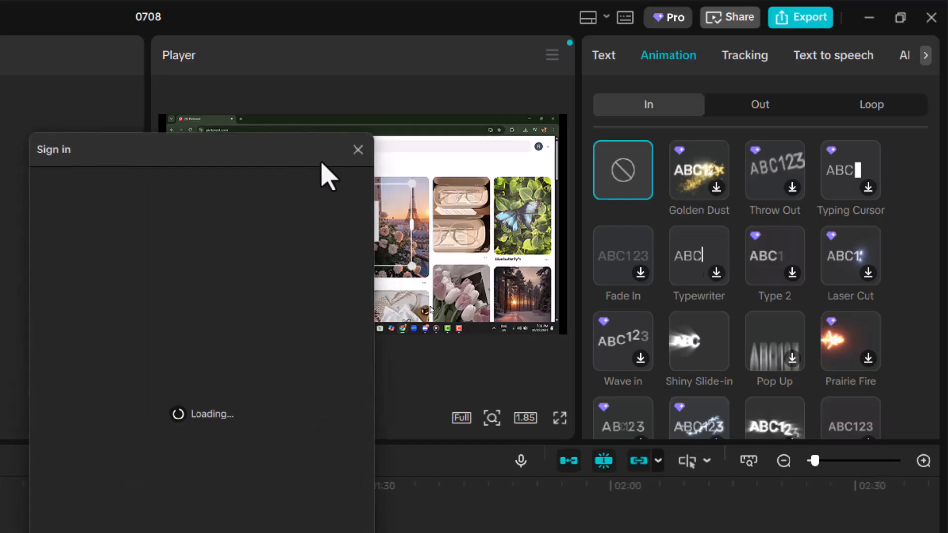
pyautogui.click(358, 150)
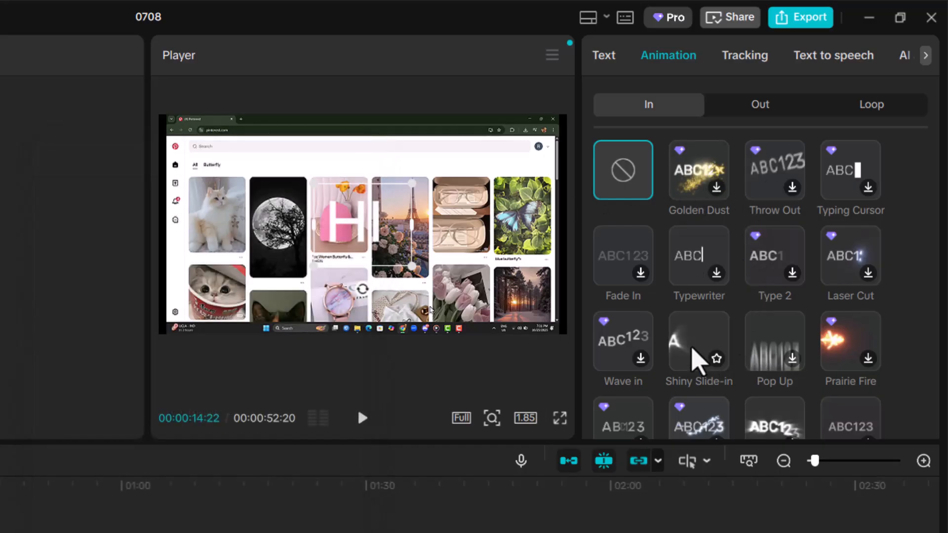
pyautogui.click(698, 358)
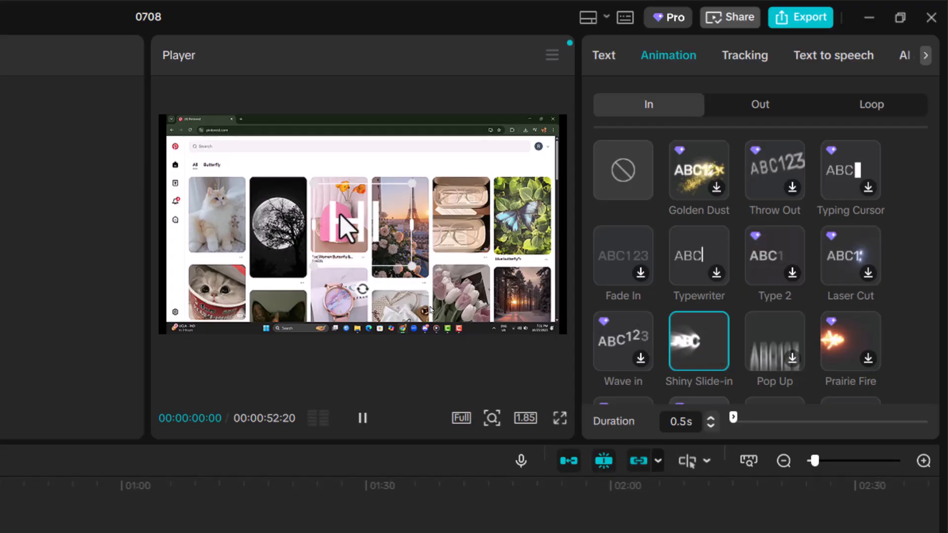